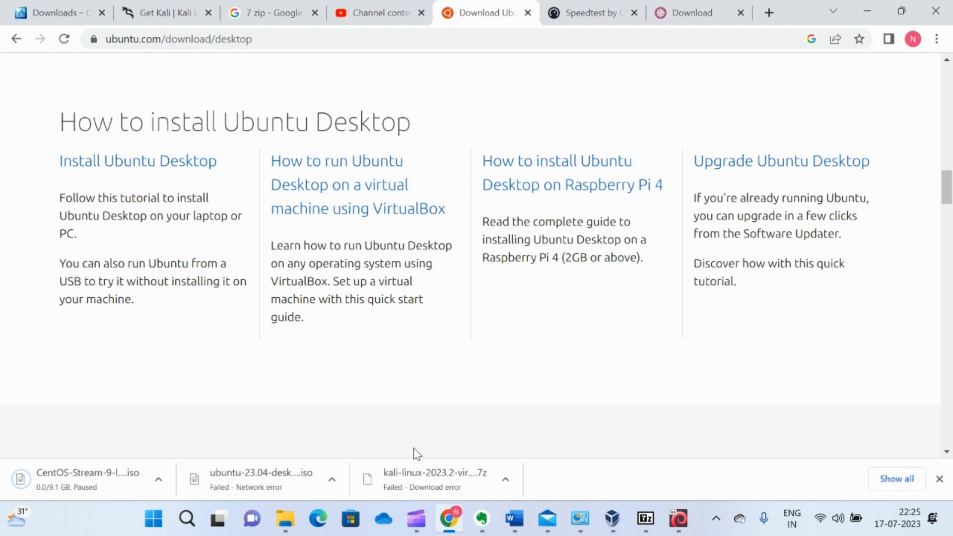
Search the web for "centos download" and open the official CentOS download page.
left_click(328, 39)
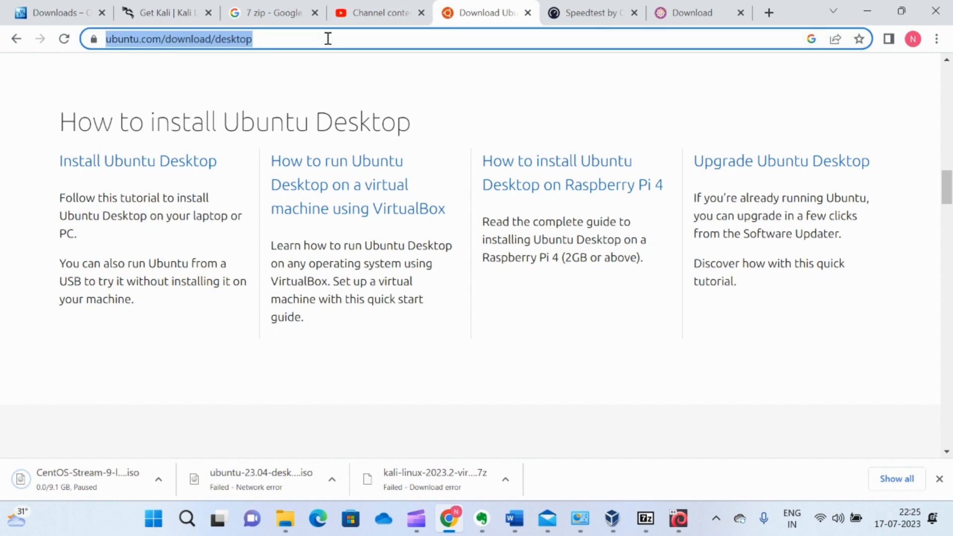
type("CentO")
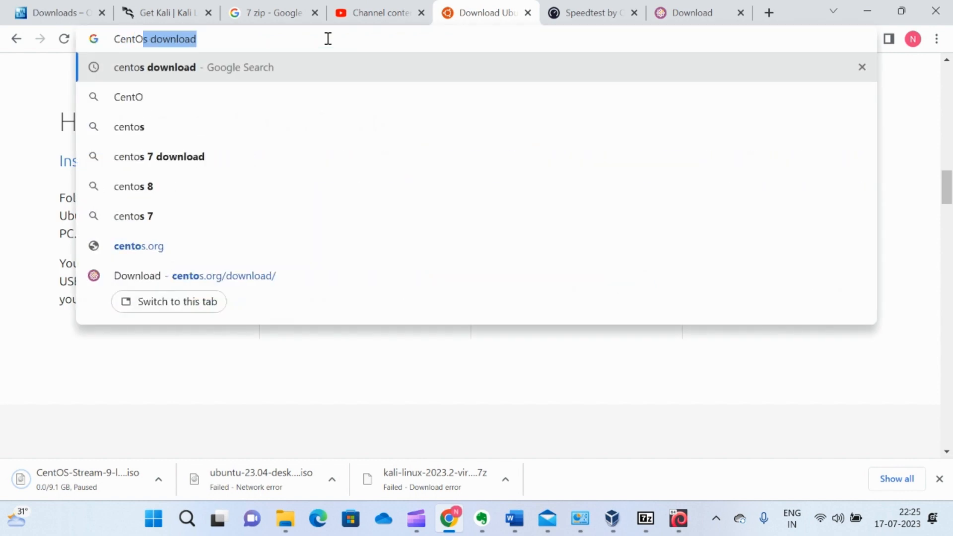
key("Return")
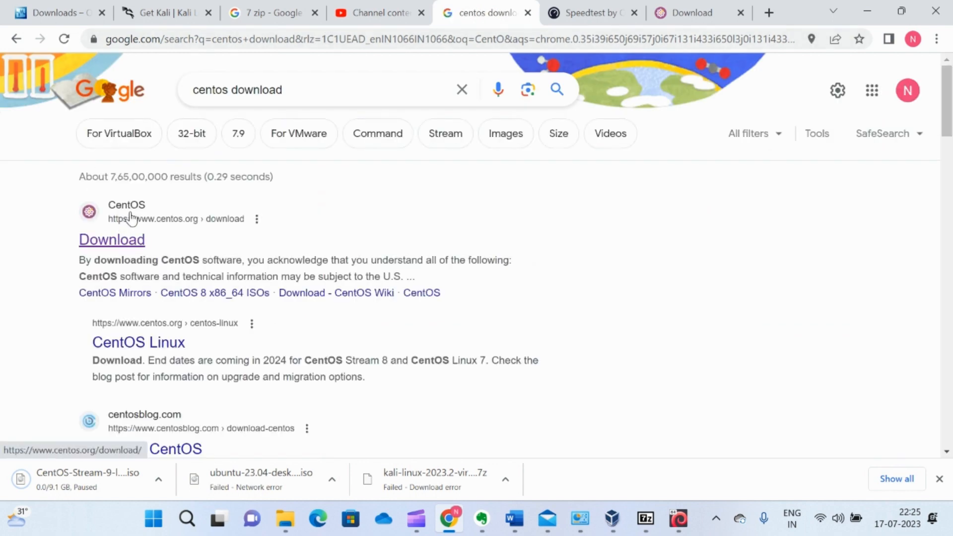
left_click(129, 242)
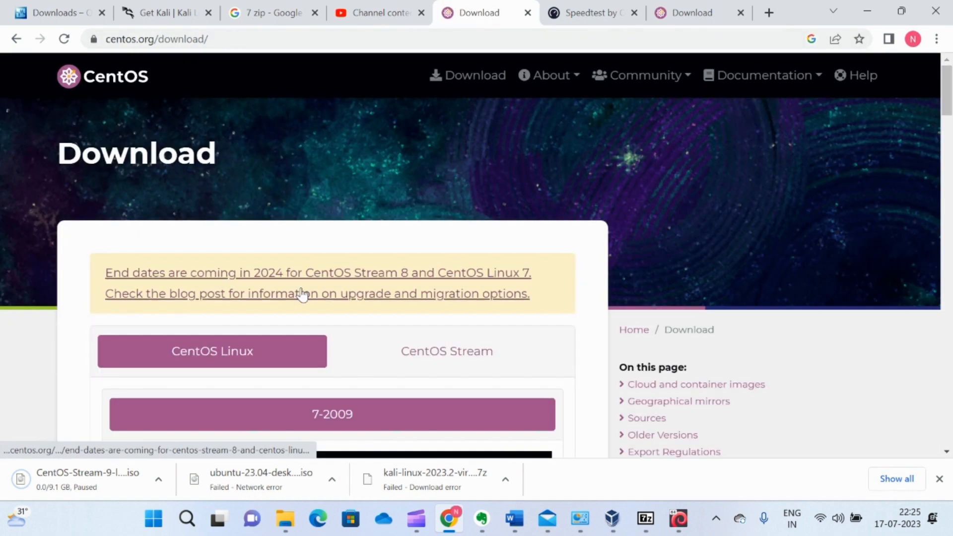
Download the x86_64 ISO of CentOS Stream 9.
scroll(402, 362, "down", 2)
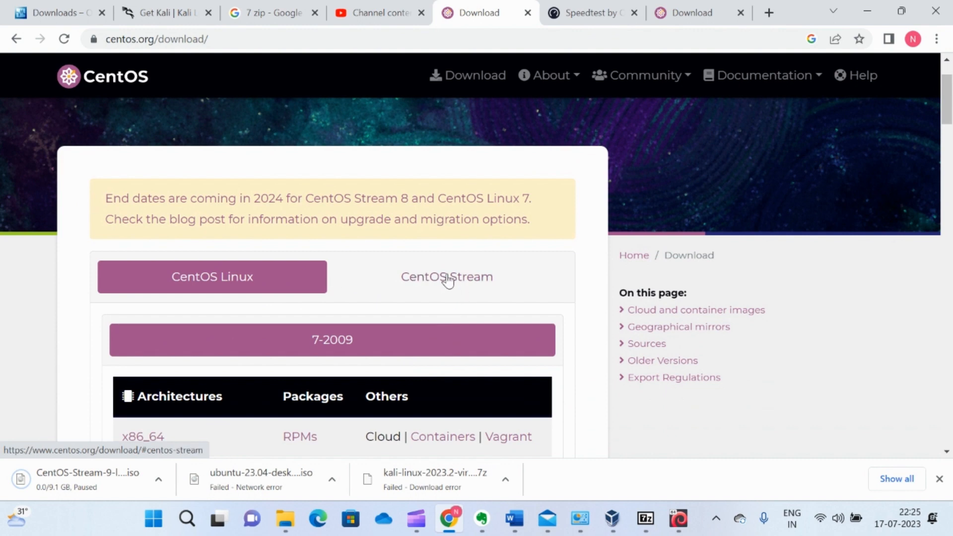
left_click(447, 280)
scroll(372, 365, "down", 3)
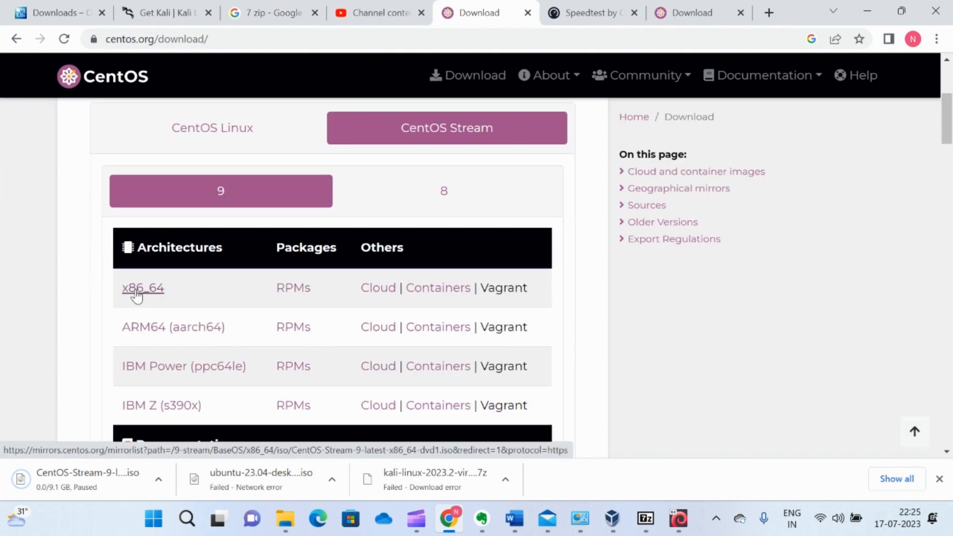
left_click(139, 294)
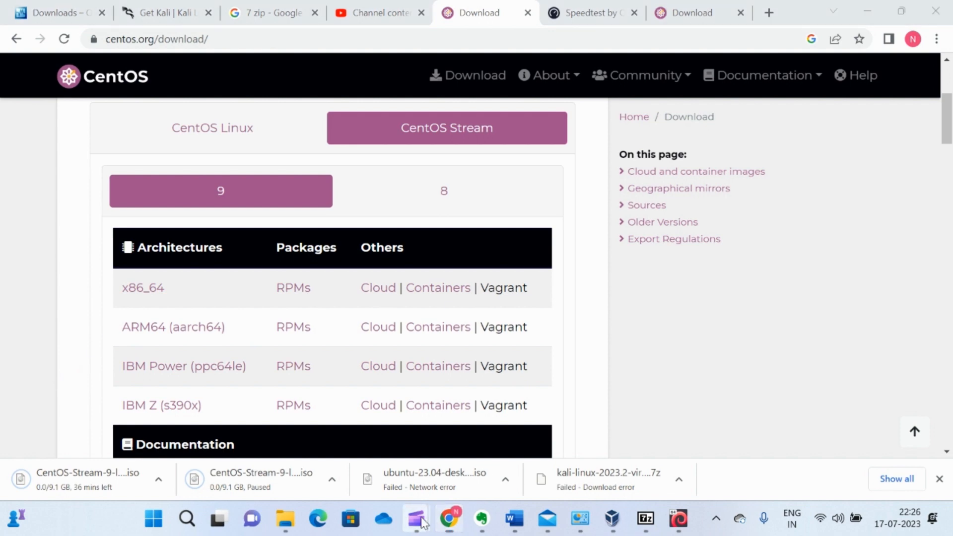
Switch to VirtualBox and start a new virtual machine named CentOS.
left_click(443, 479)
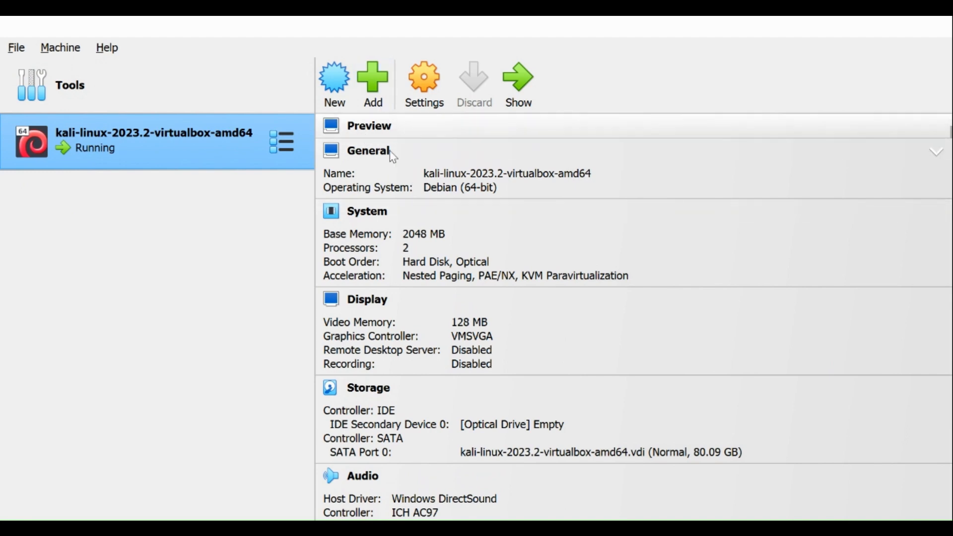
left_click(333, 77)
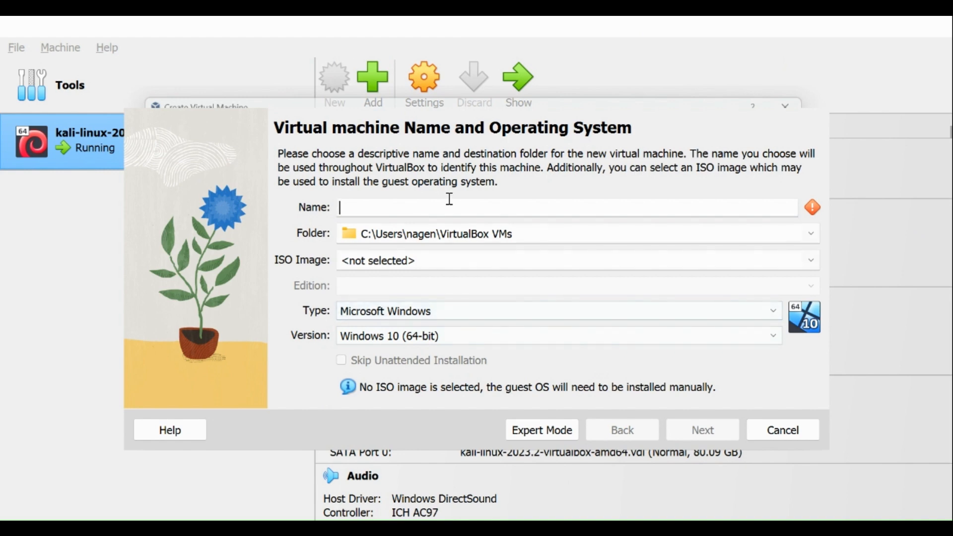
type("Cent")
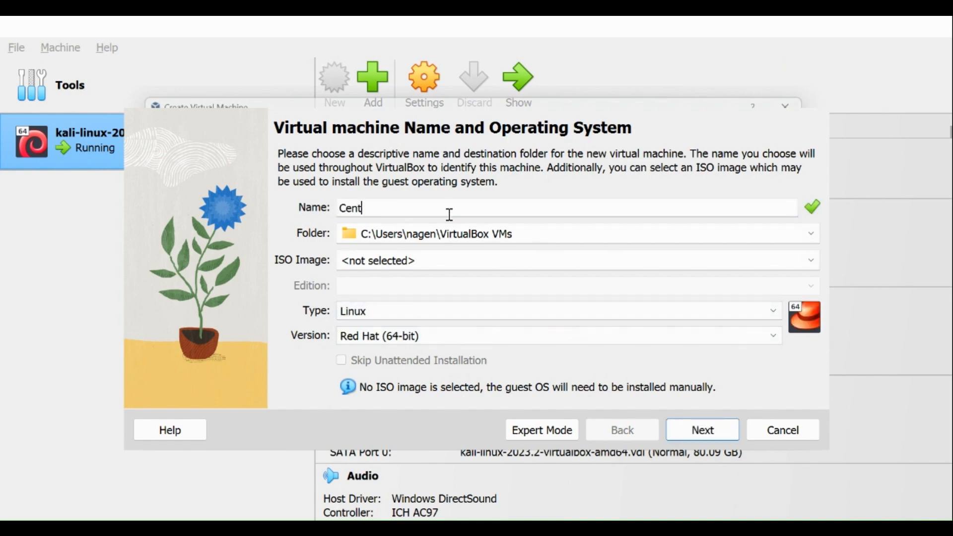
type("Os")
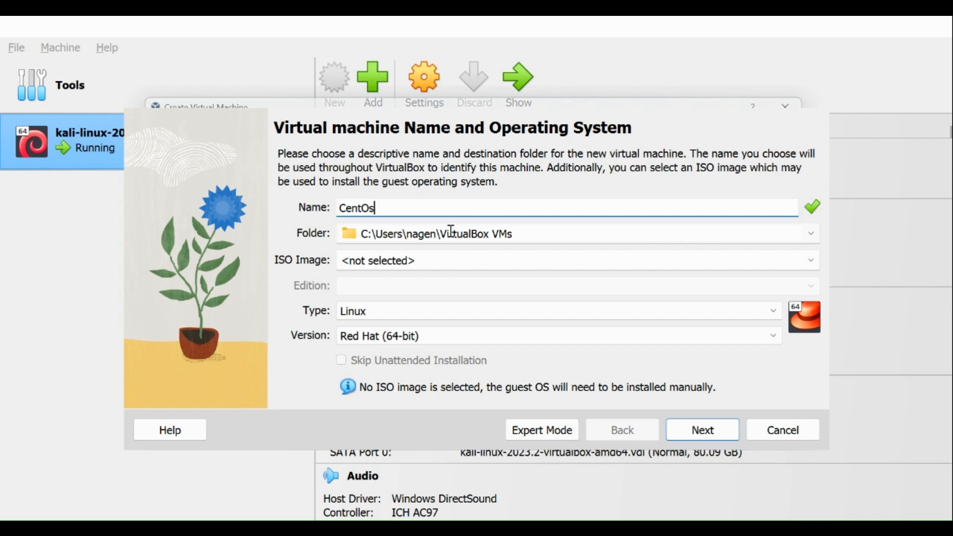
key("BackSpace")
type("S")
Choose CentOS-Stream-9-latest-x86_64-dvd1 from the Download folder inside Downloads as the machine's ISO image and continue to the unattended install setup.
left_click(816, 267)
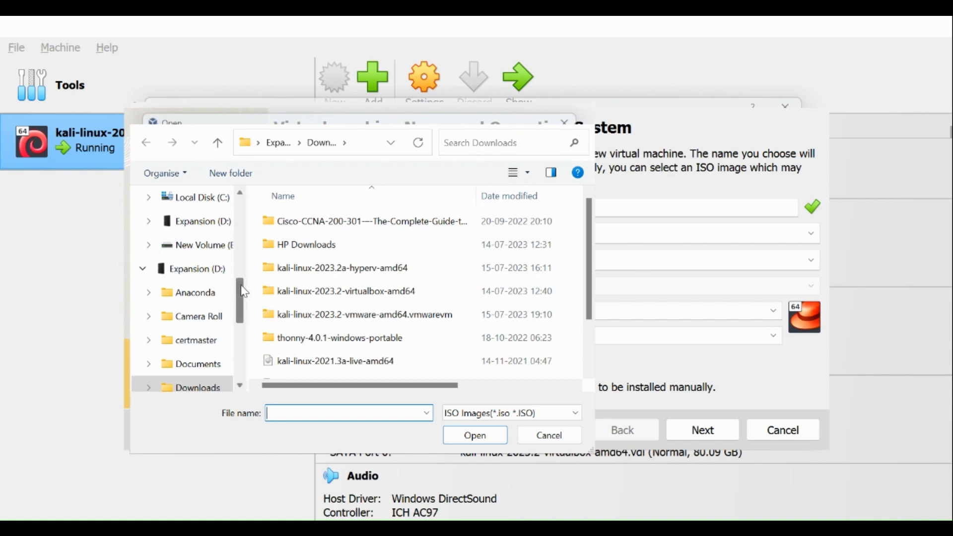
left_click_drag(242, 296, 249, 210)
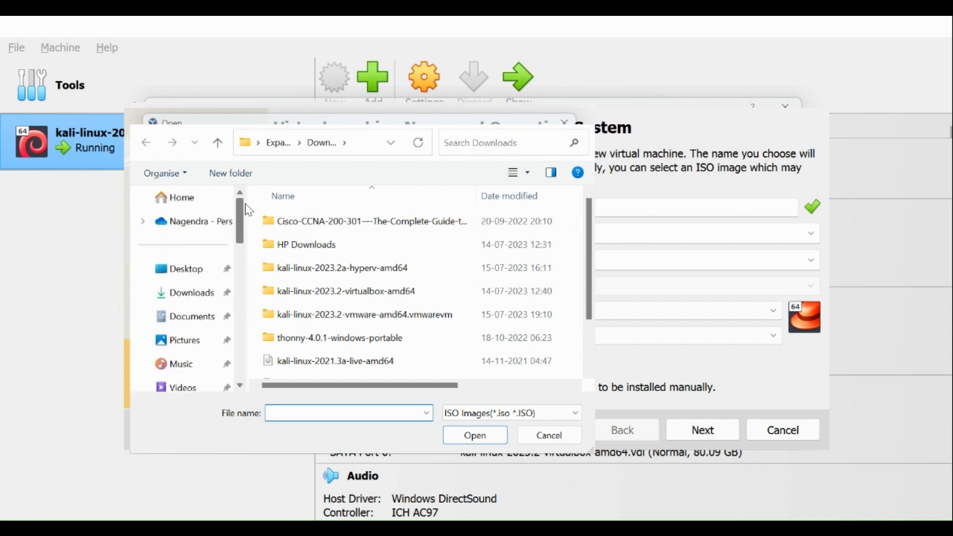
left_click(186, 295)
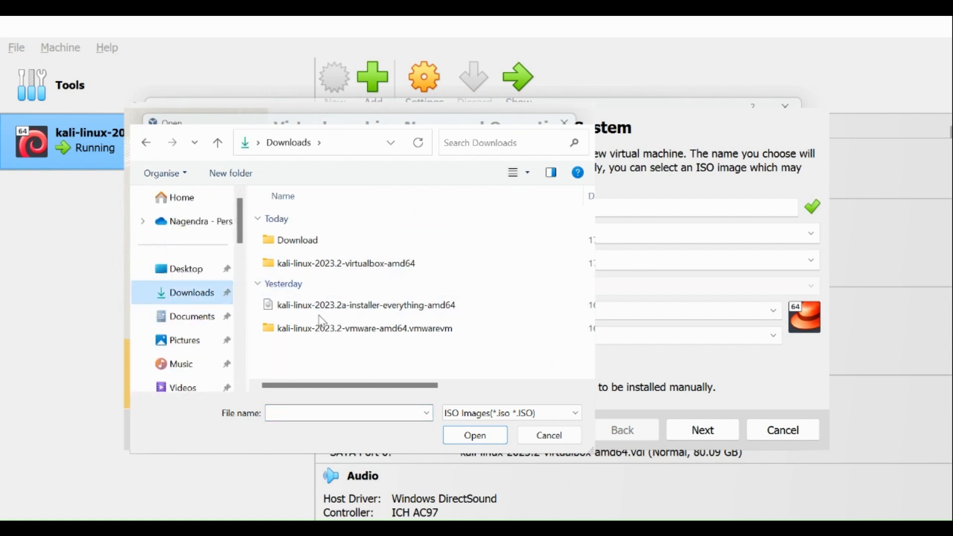
left_click(317, 248)
double_click(321, 253)
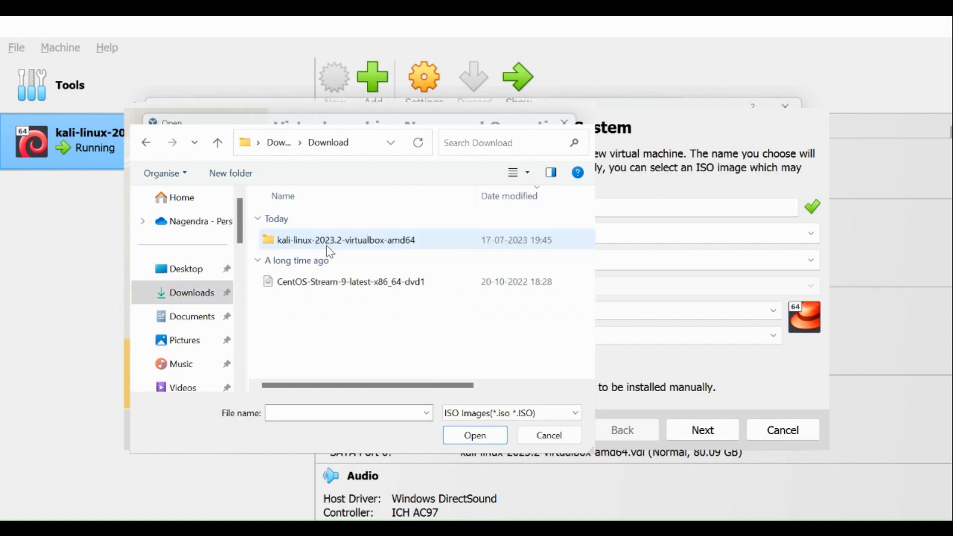
left_click(347, 282)
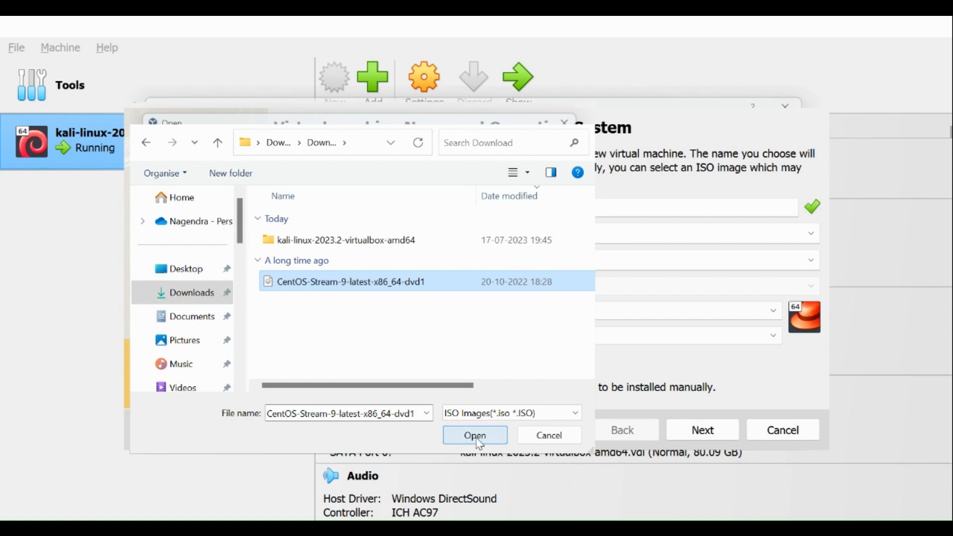
left_click(475, 441)
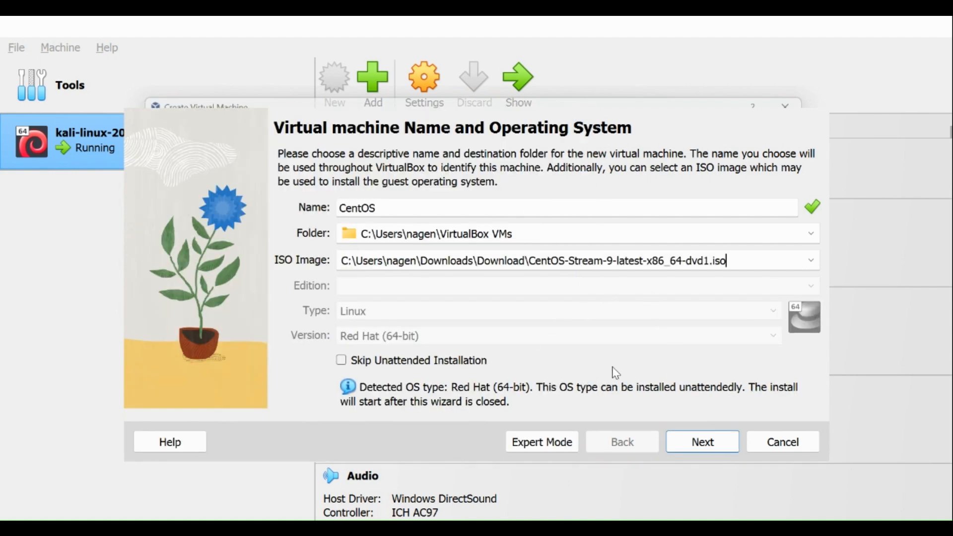
left_click(701, 442)
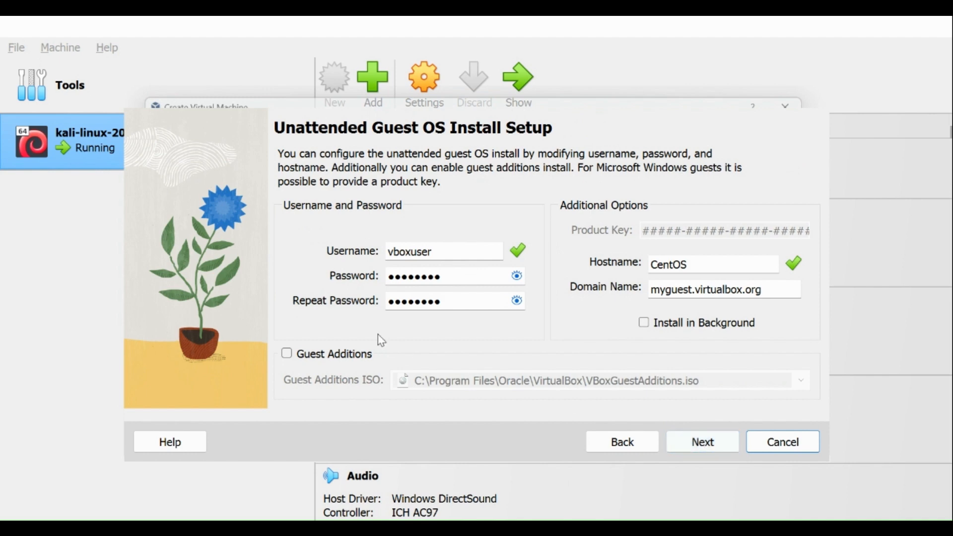
Keep the default unattended install settings and set the machine's base memory to 8192 MB.
left_click(707, 445)
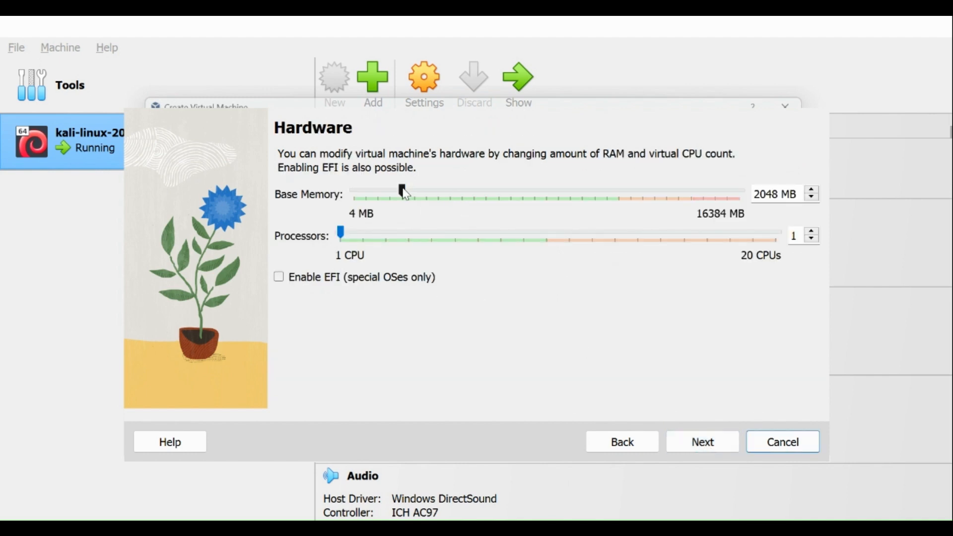
left_click_drag(403, 193, 549, 203)
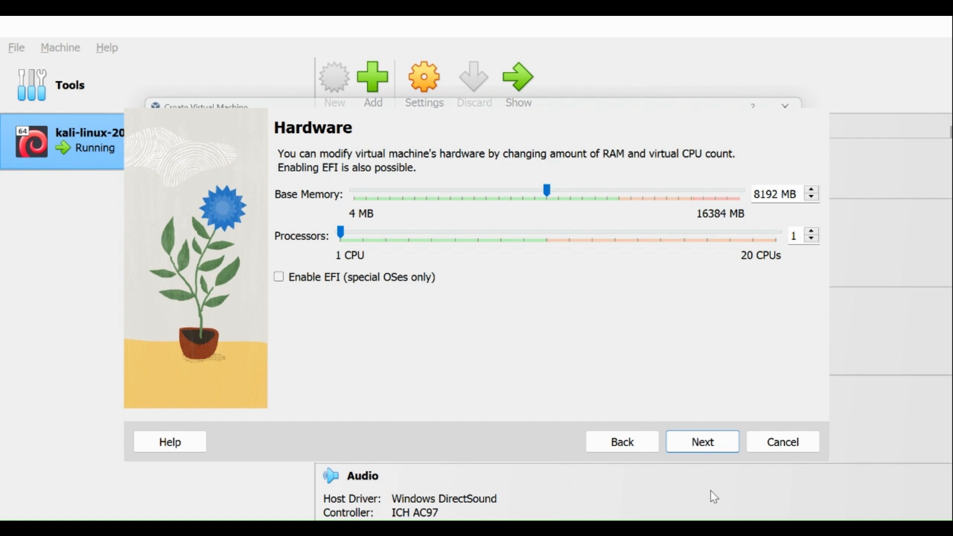
left_click(713, 445)
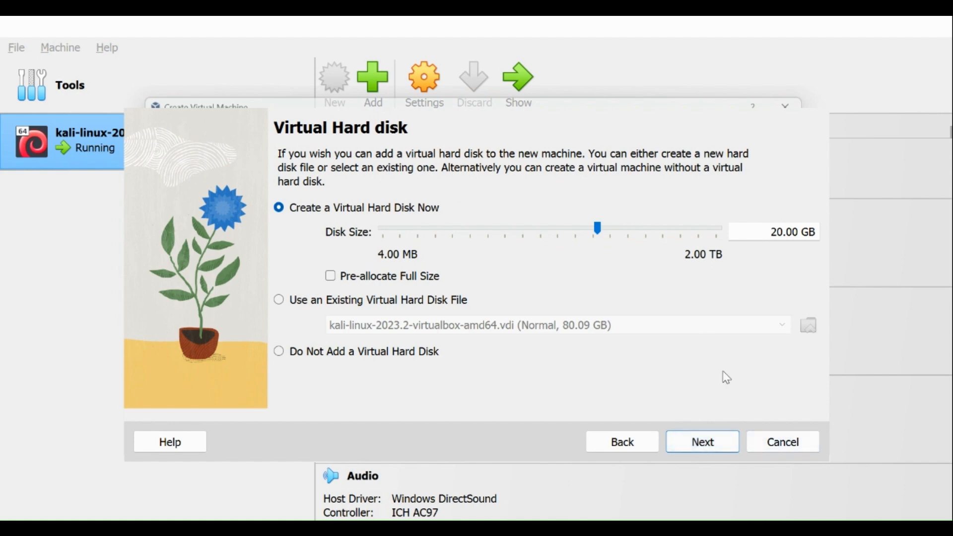
Create the virtual machine with a new 20.00 GB virtual hard disk and dismiss all notifications.
left_click(710, 450)
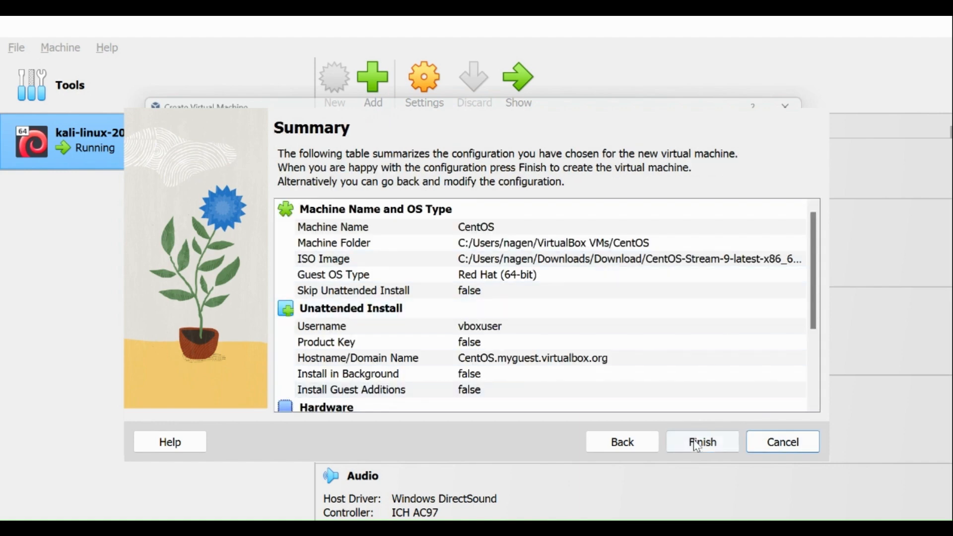
left_click(699, 443)
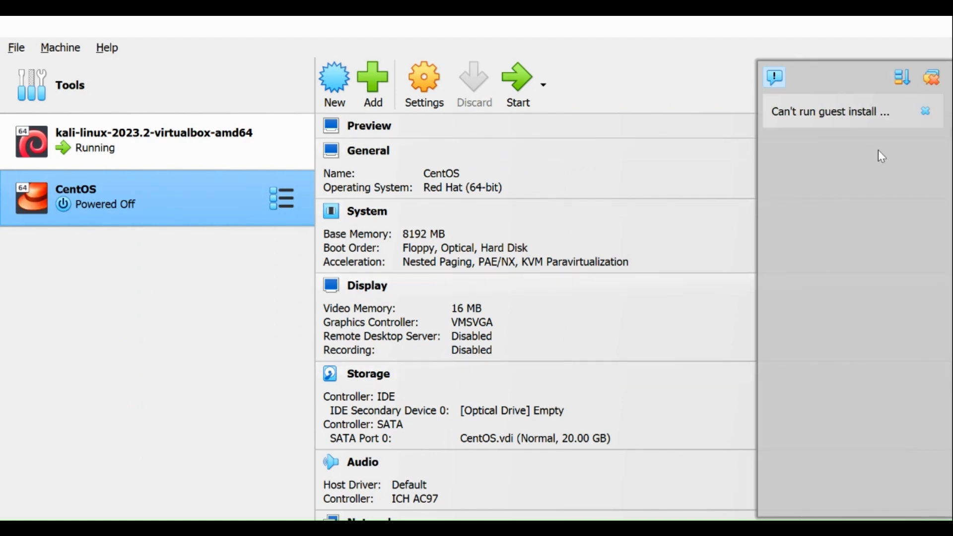
left_click(933, 79)
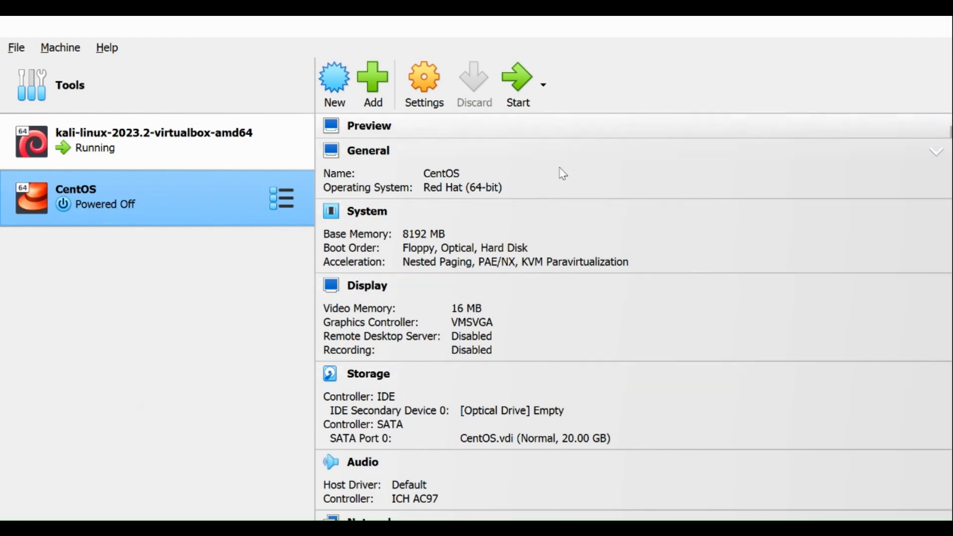
Start the CentOS virtual machine in a maximized window and allow it to capture the mouse.
left_click(518, 81)
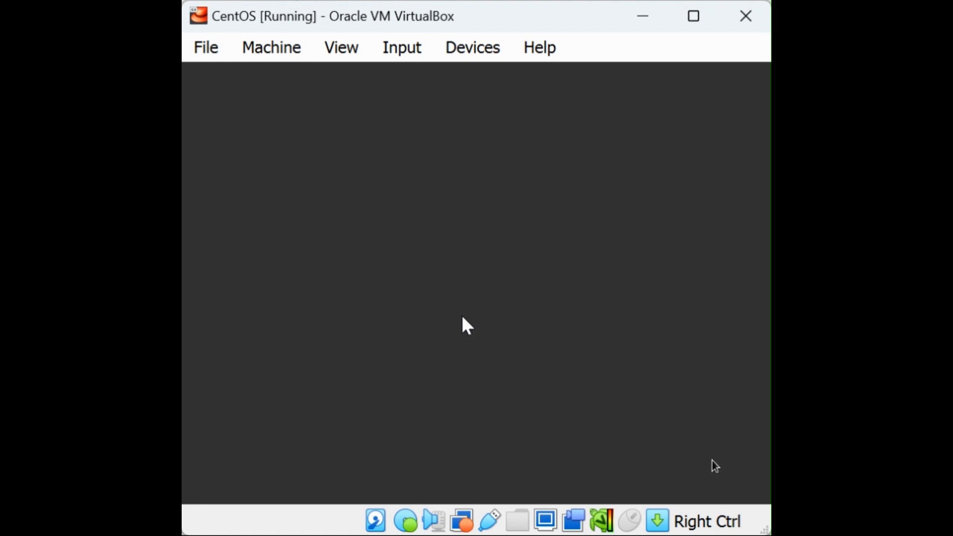
left_click(695, 17)
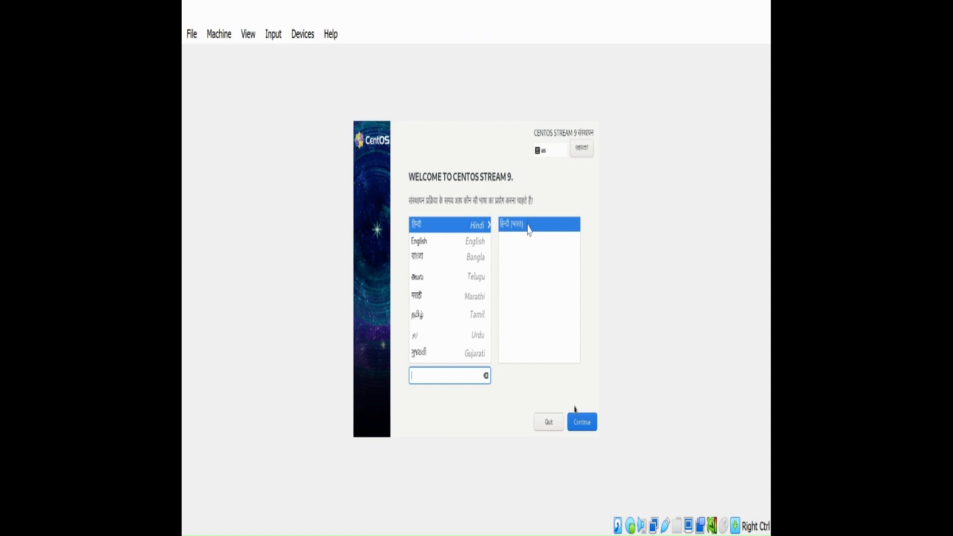
left_click(415, 242)
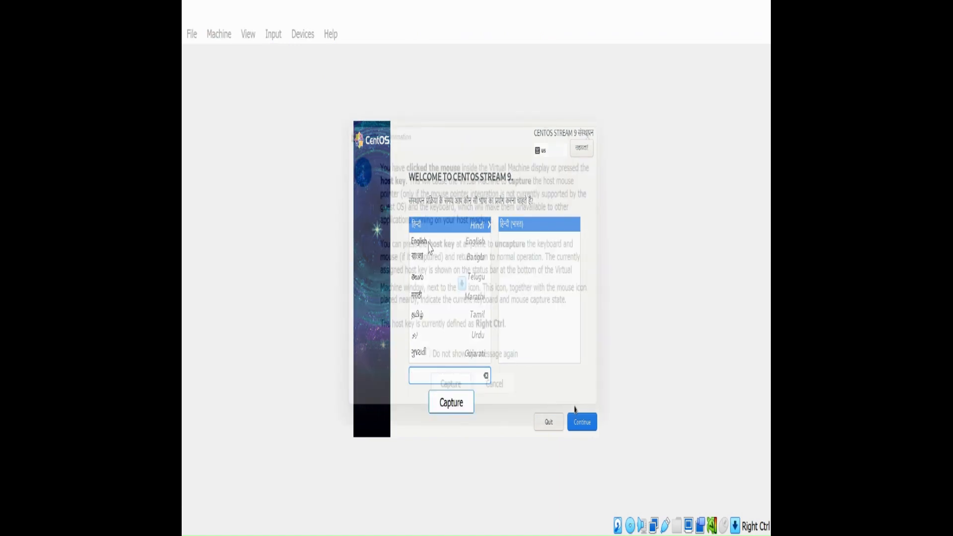
left_click(491, 401)
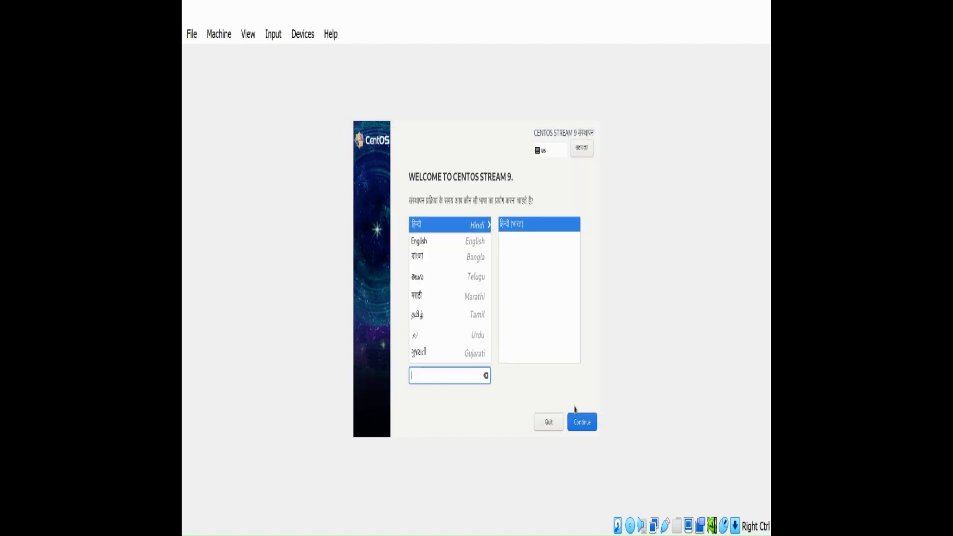
Set the installation language to English (India) and continue to the installation summary.
left_click(429, 243)
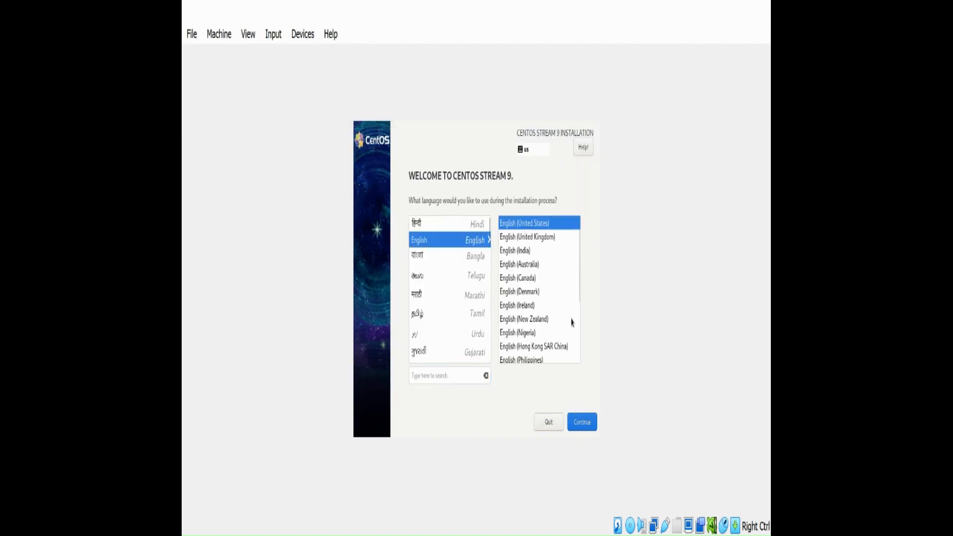
left_click(526, 252)
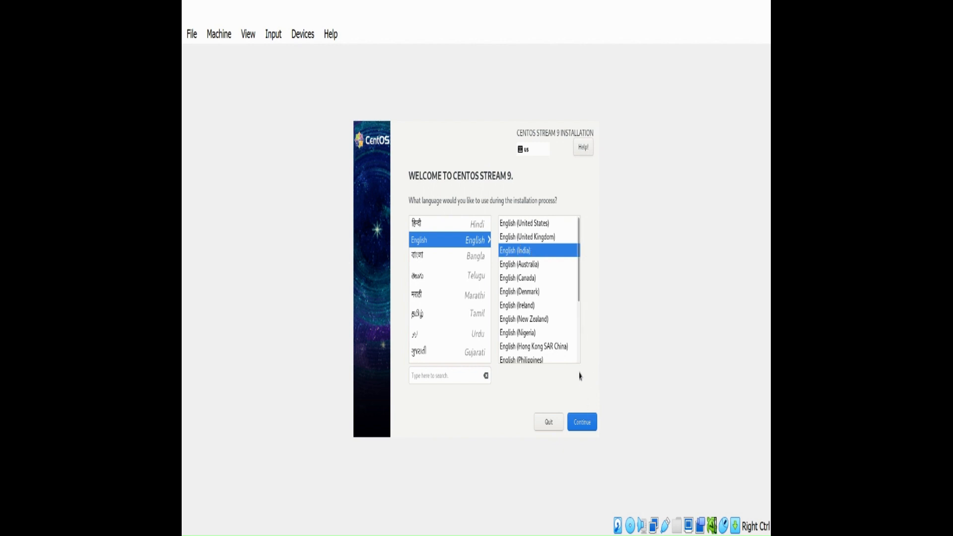
left_click(584, 427)
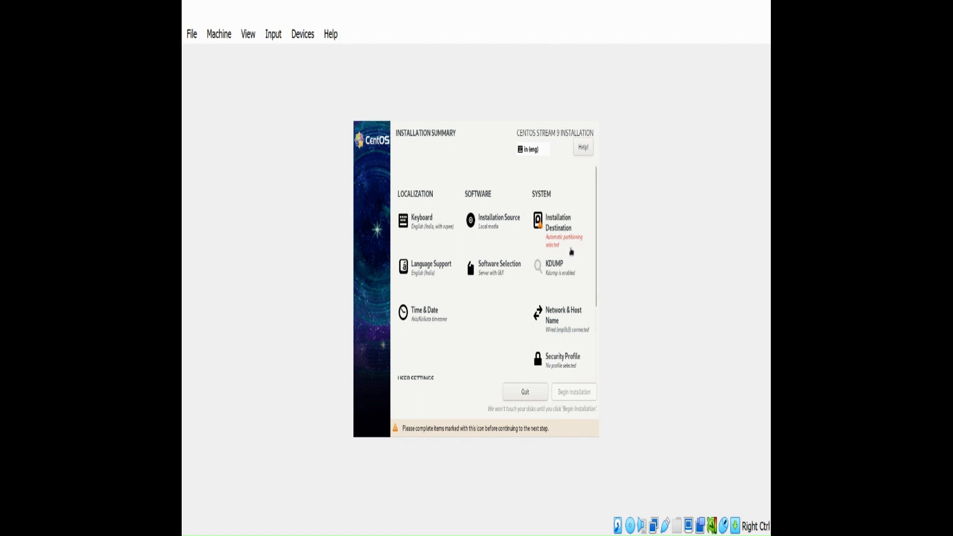
Try to select the 20 GiB ATA VBOX HARDDISK as the installation destination and return to the installation summary.
left_click(557, 228)
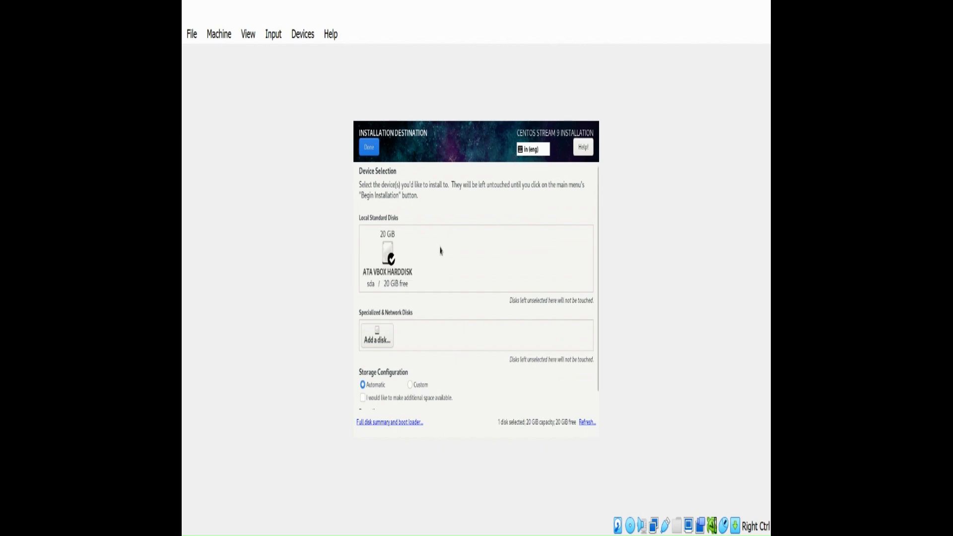
left_click(387, 252)
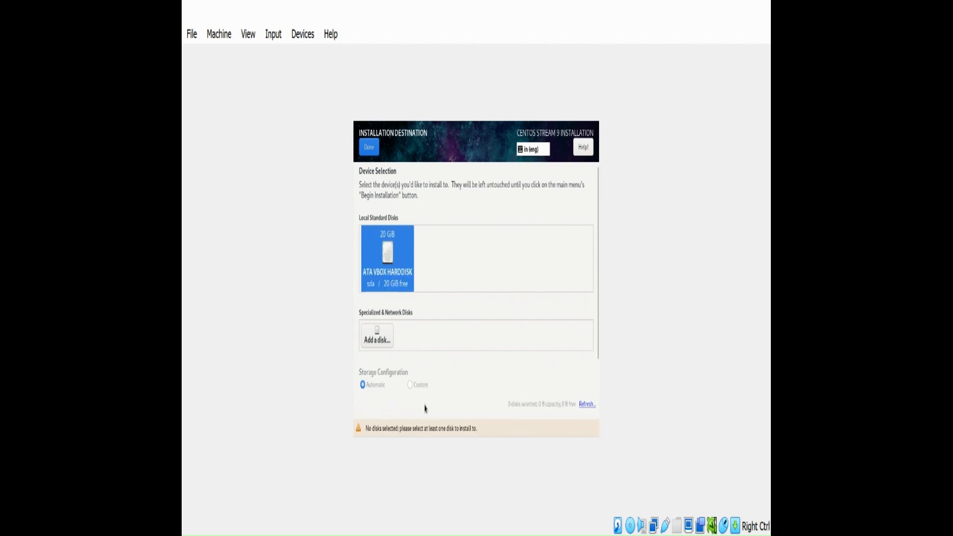
left_click(368, 148)
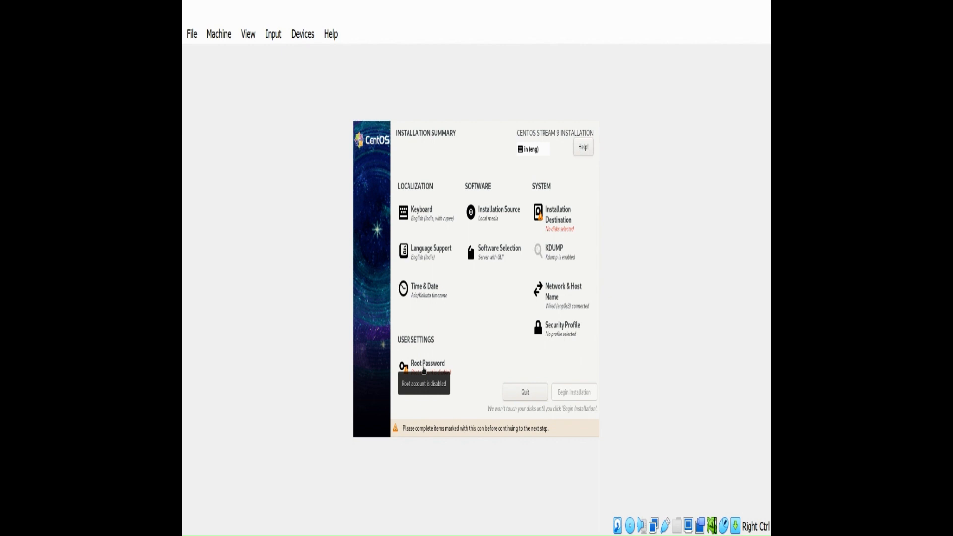
Set and confirm the root password for CentOS Stream 9 and return to the installation summary.
left_click(424, 366)
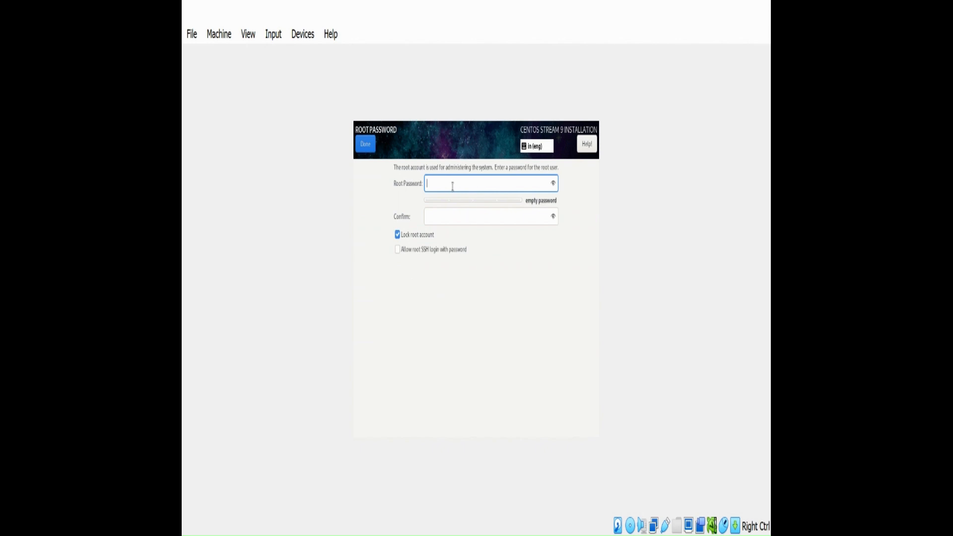
type("••••••••••")
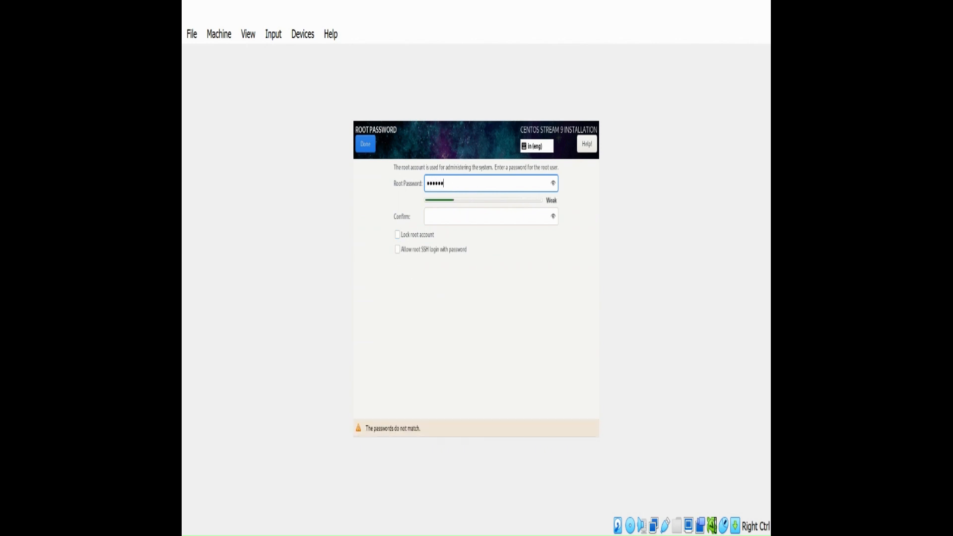
key("Tab")
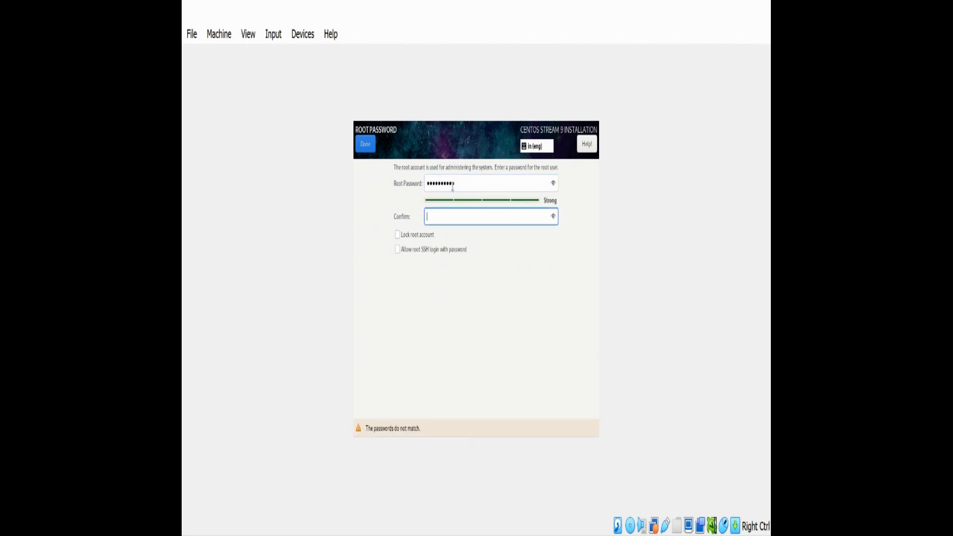
type("••••••••••")
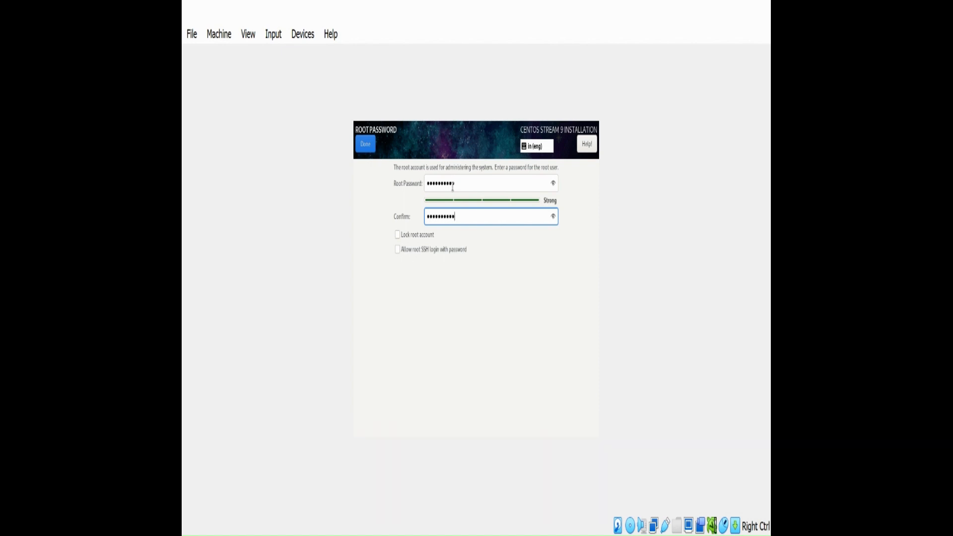
left_click(373, 149)
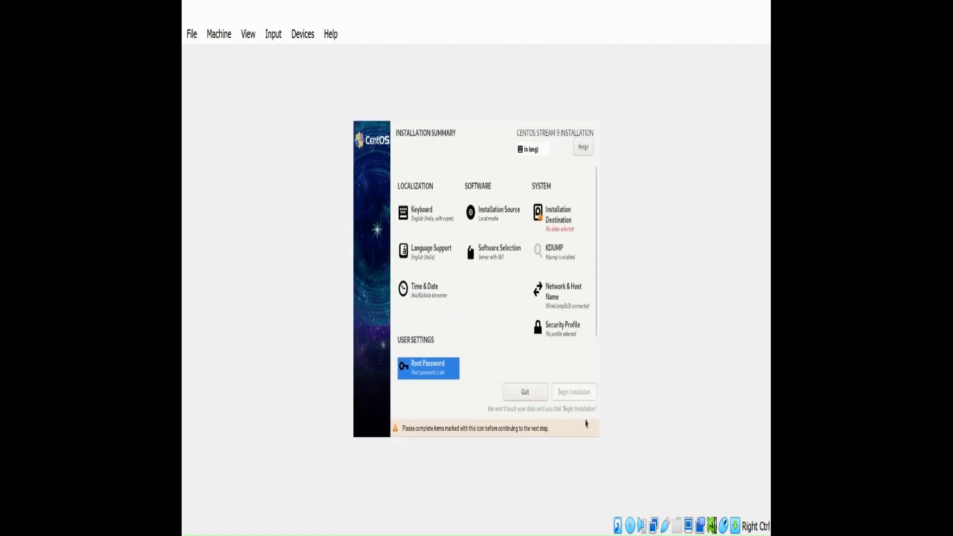
Select the 20 GiB ATA VBOX HARDDISK with automatic partitioning as the installation destination and begin the installation.
left_click(559, 219)
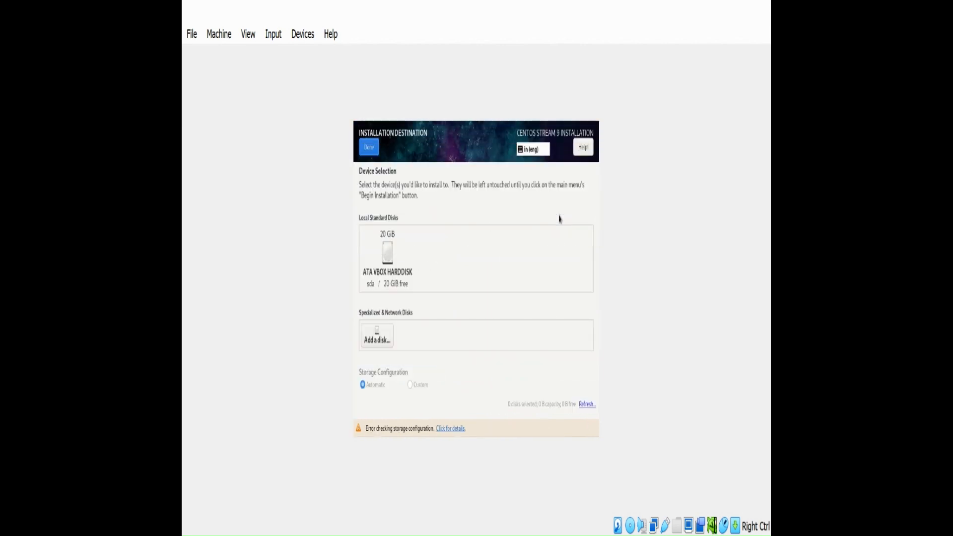
left_click(394, 249)
left_click(369, 147)
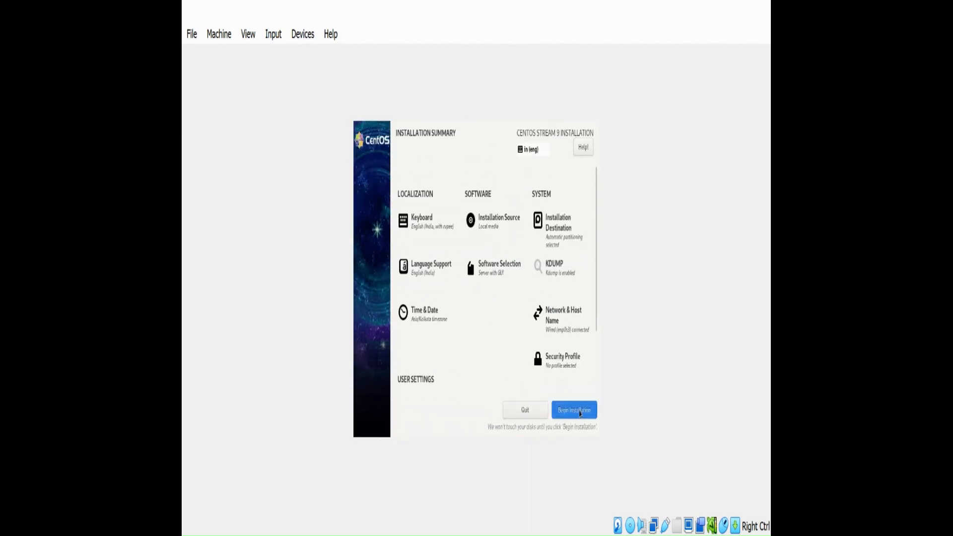
left_click(578, 411)
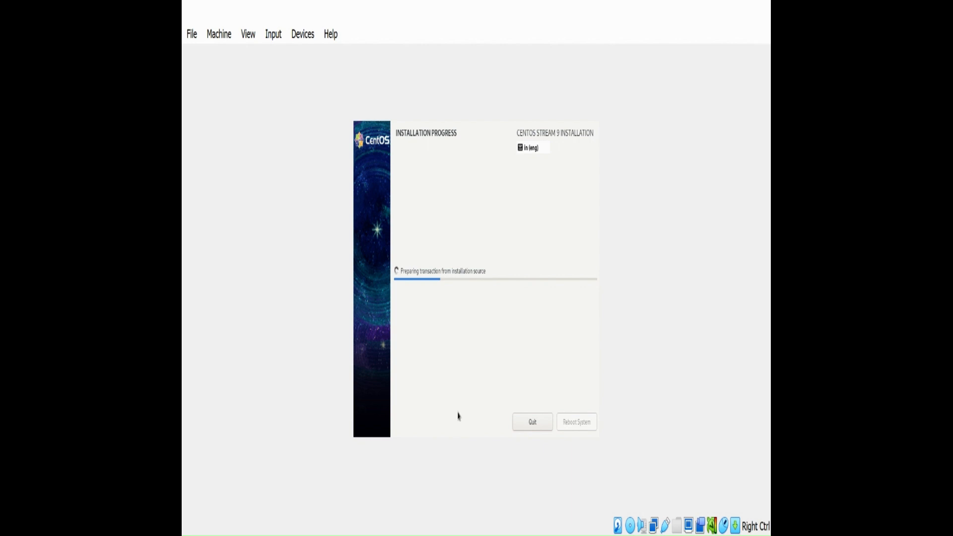
key("Control_R")
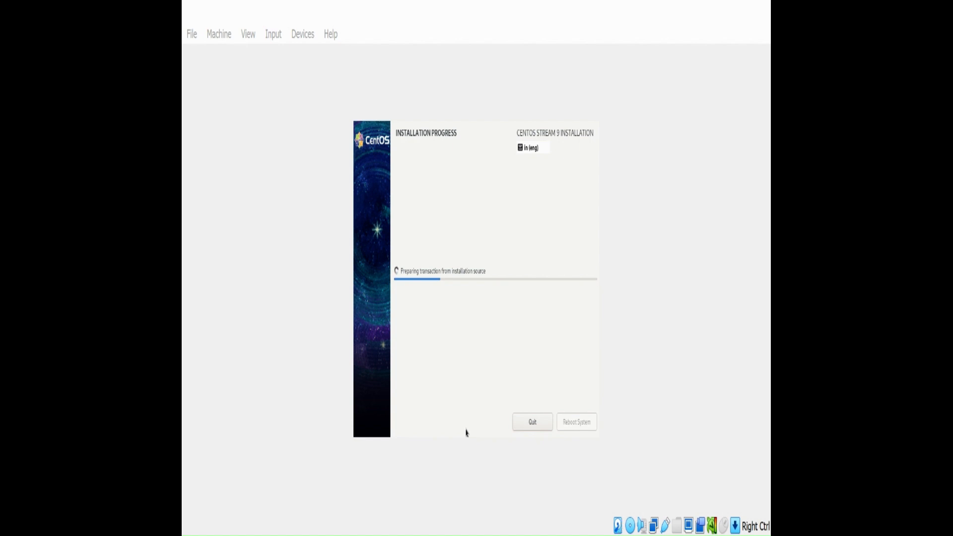
left_click(654, 493)
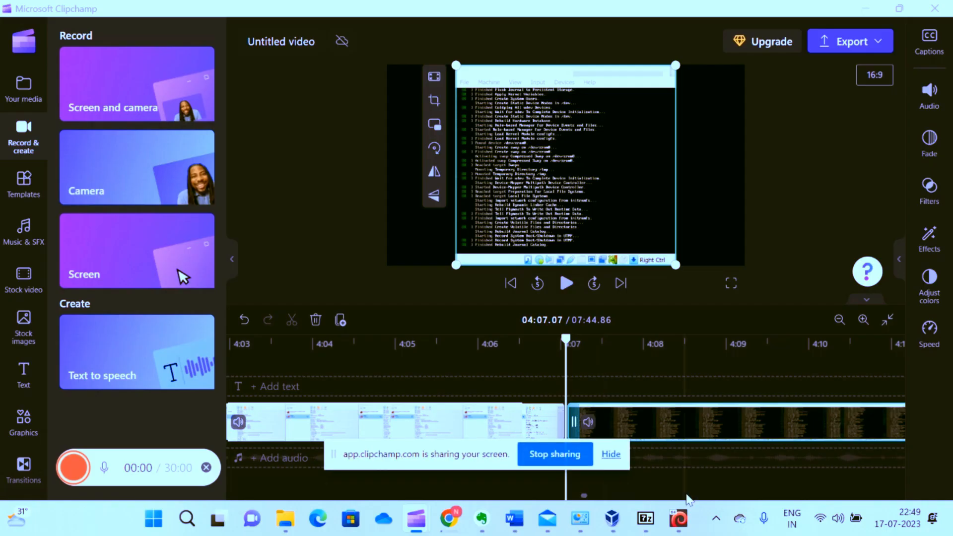
Hide the screen-sharing notice and reboot the installed CentOS system, allowing the virtual machine to capture the mouse.
mouse_move(686, 510)
left_click(724, 484)
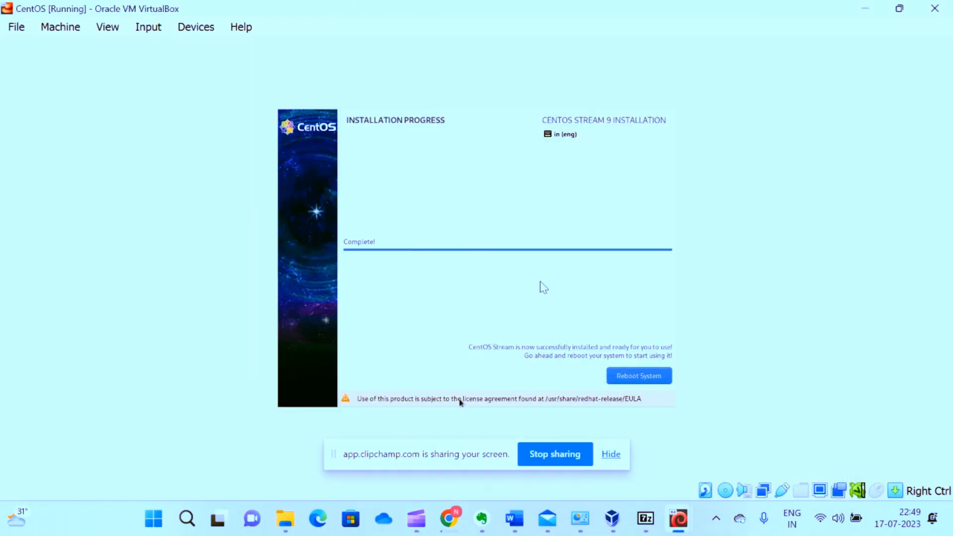
left_click(611, 455)
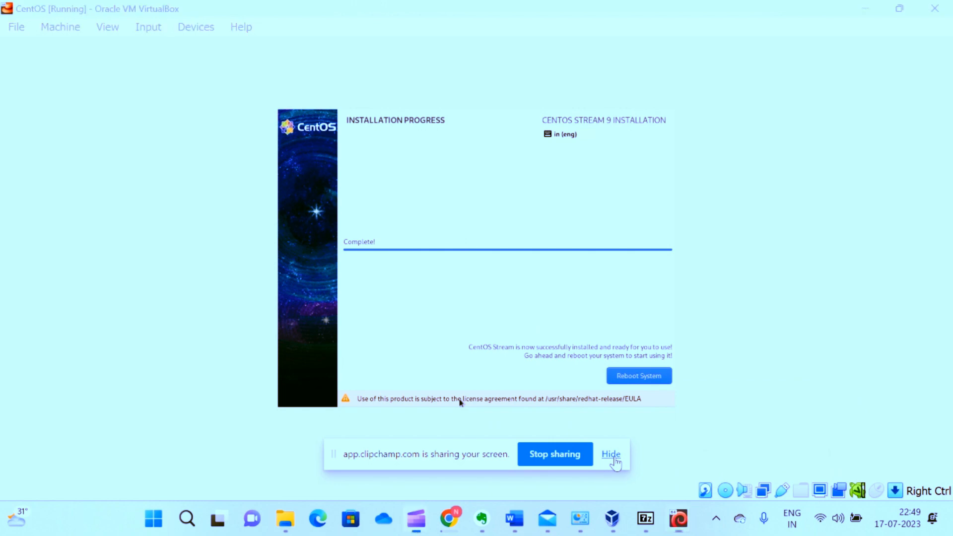
left_click(645, 380)
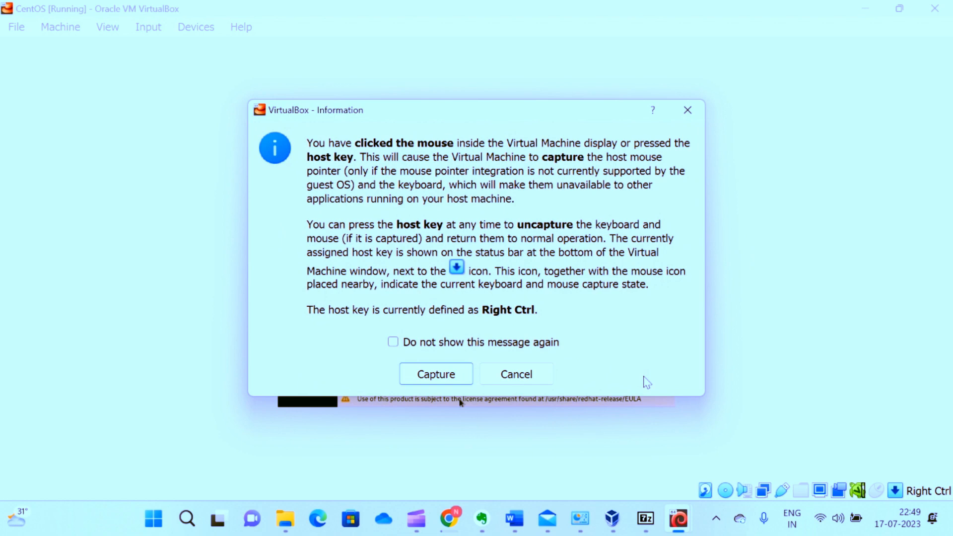
left_click(464, 372)
left_click(617, 384)
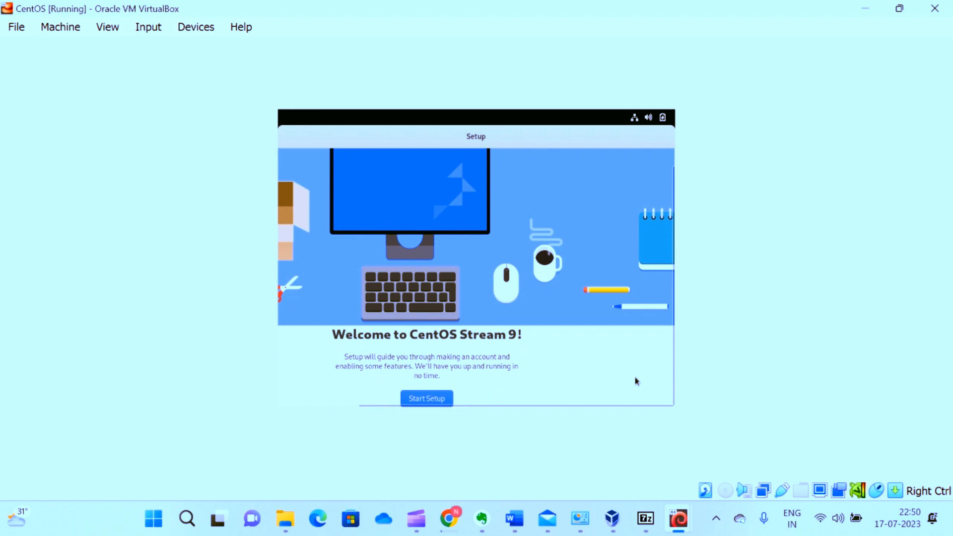
Start the CentOS initial setup, keeping Location Services enabled and skipping the connection of online accounts.
left_click(418, 398)
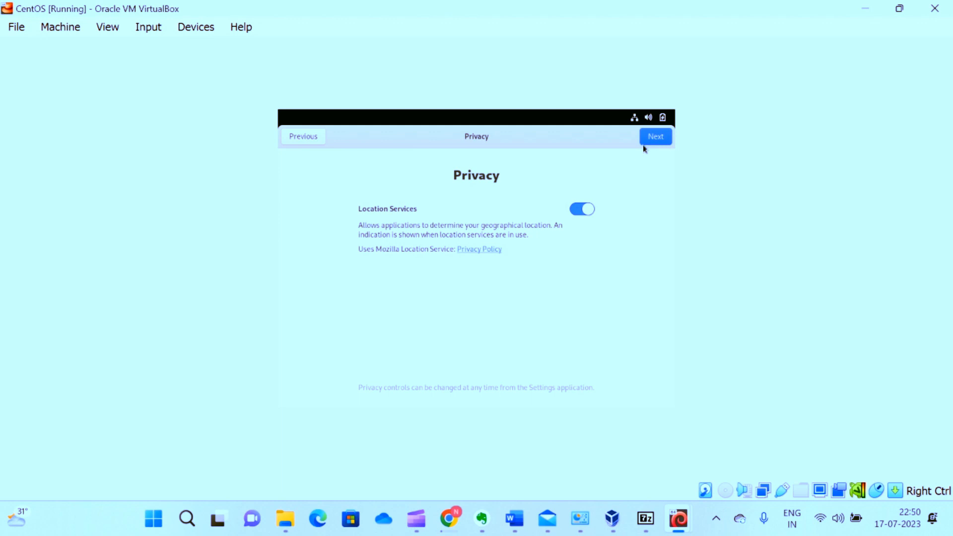
left_click(655, 137)
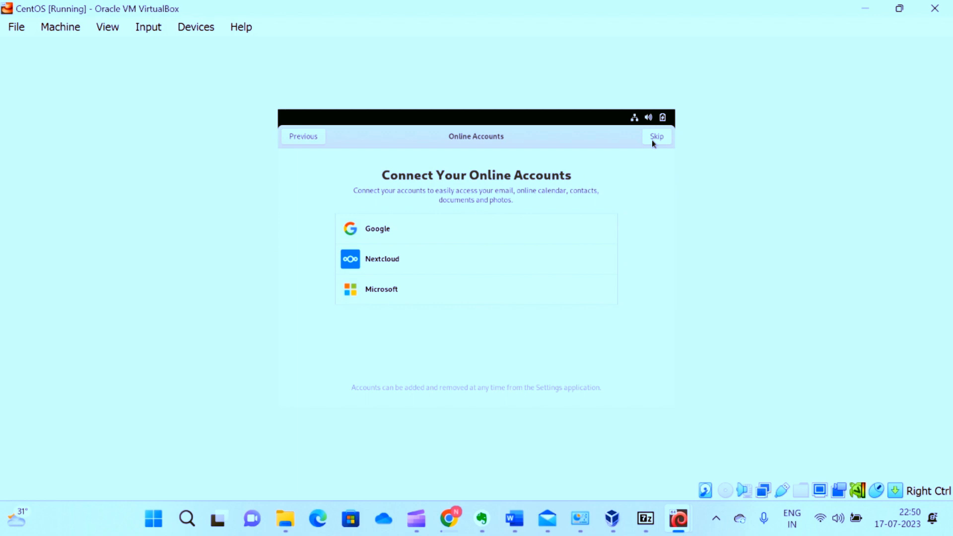
left_click(656, 141)
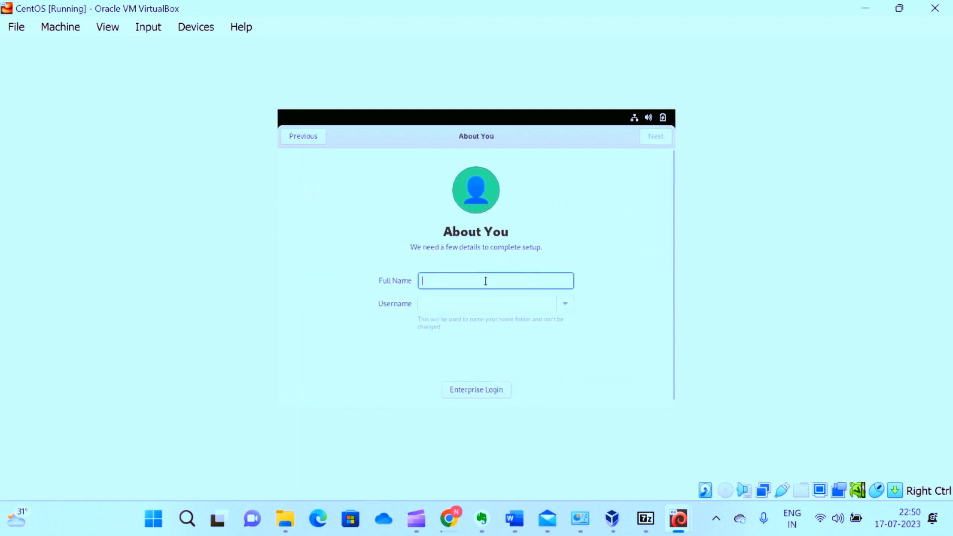
Enter CyberHub as the new account's full name, accept the suggested username and continue.
type("Cybe")
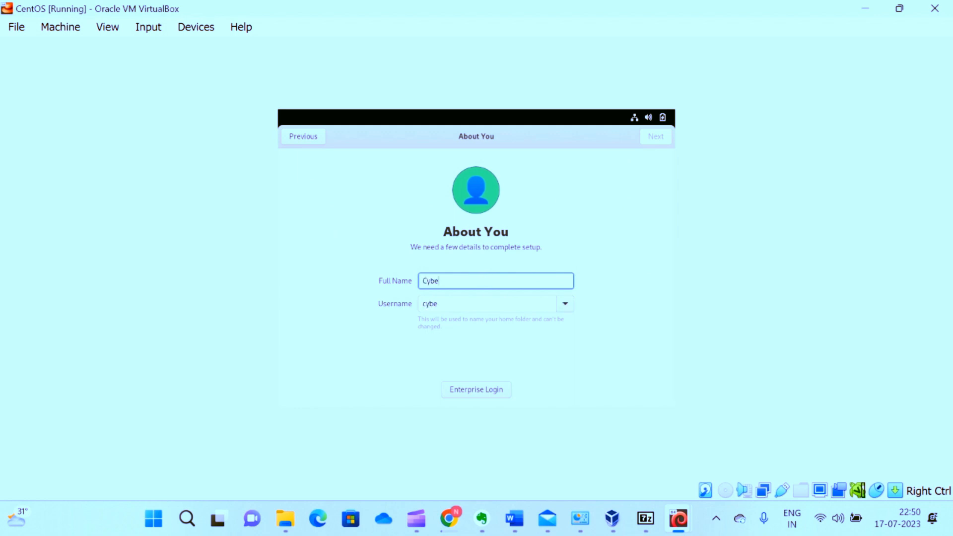
type("rHub")
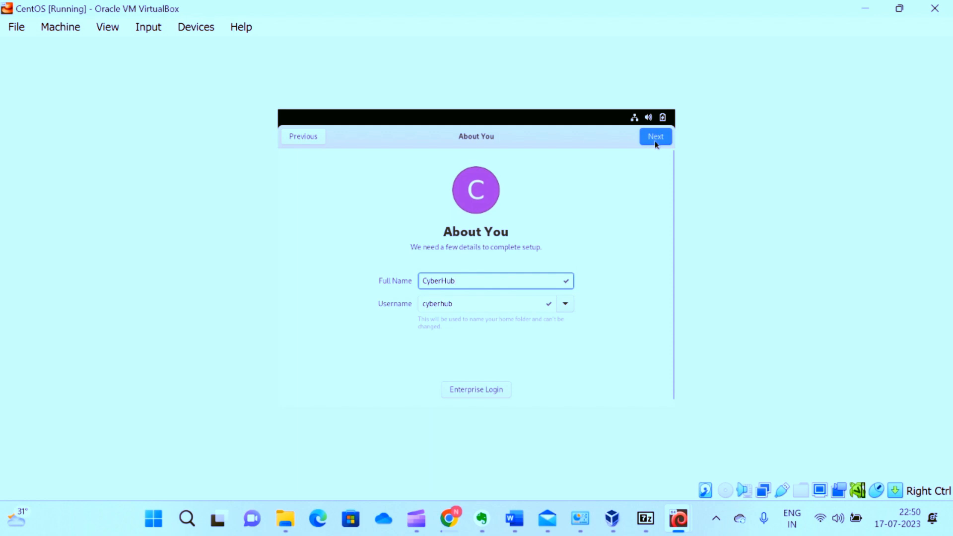
left_click(655, 142)
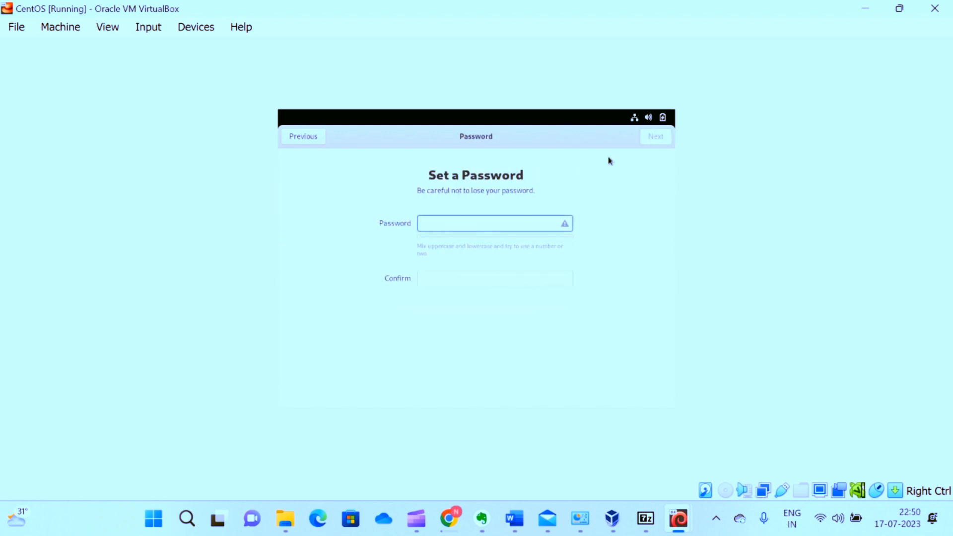
Enter and confirm the password for the new user account and finish the account setup.
type("centos")
key("Tab")
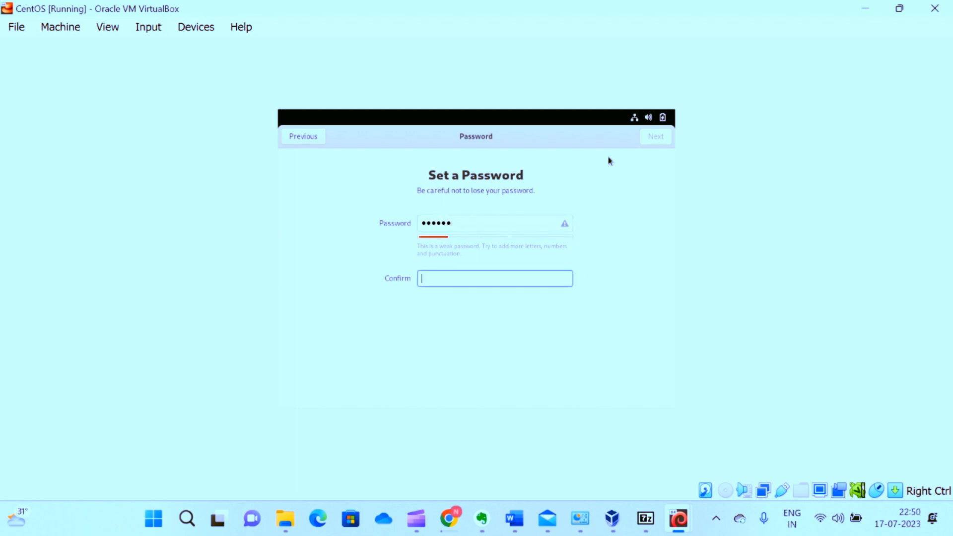
type("centos")
left_click(652, 138)
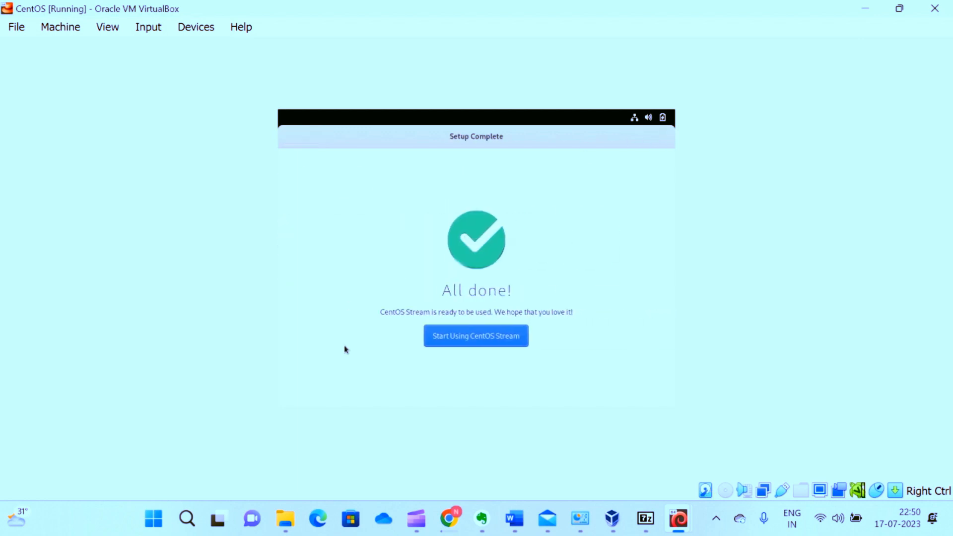
Start using CentOS Stream, decline the welcome tour and go to the empty desktop.
left_click(466, 343)
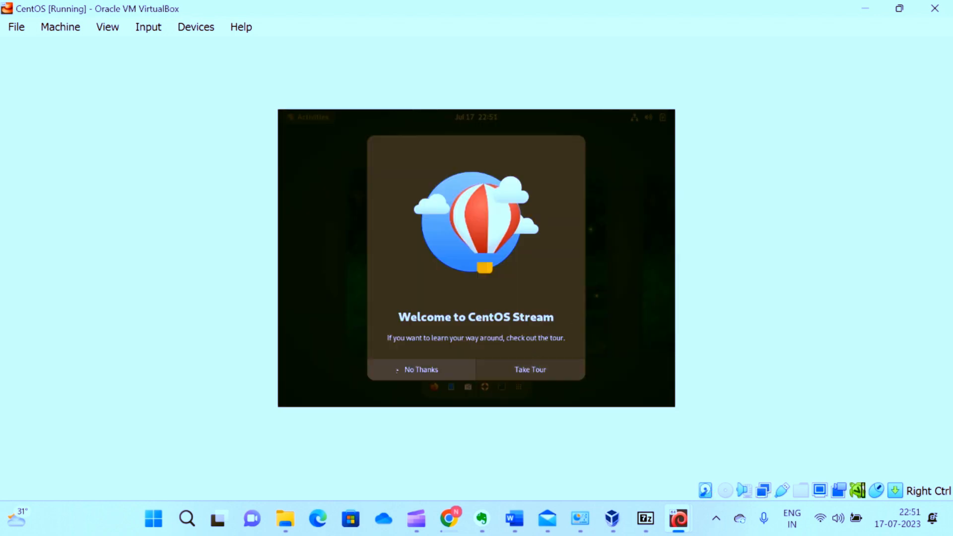
left_click(419, 371)
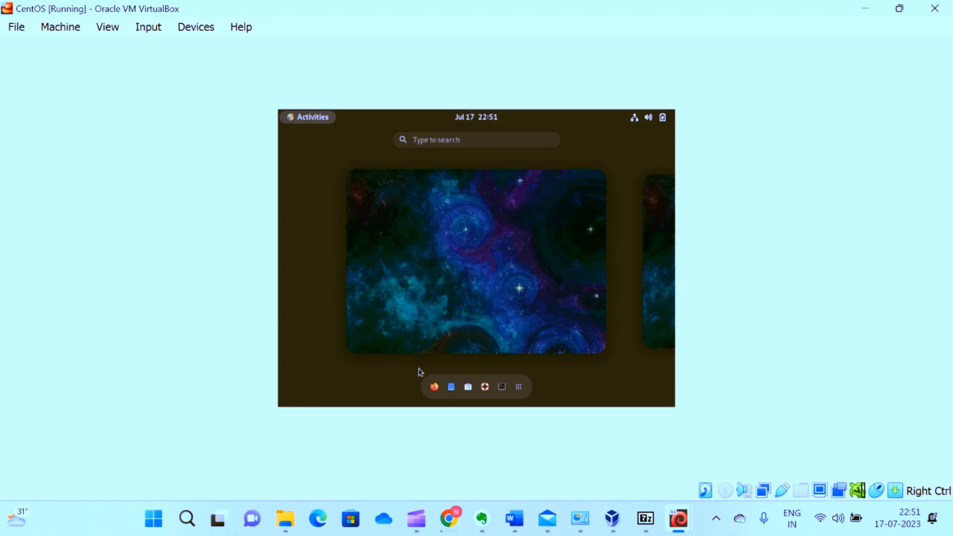
left_click(481, 249)
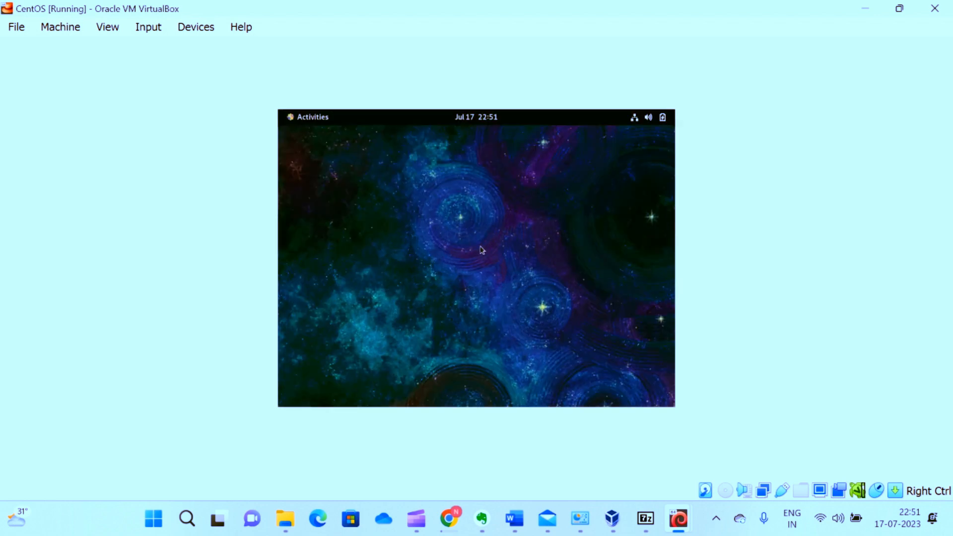
Set the CentOS display resolution to 2560 × 1440 (16:9) and apply the change.
right_click(464, 229)
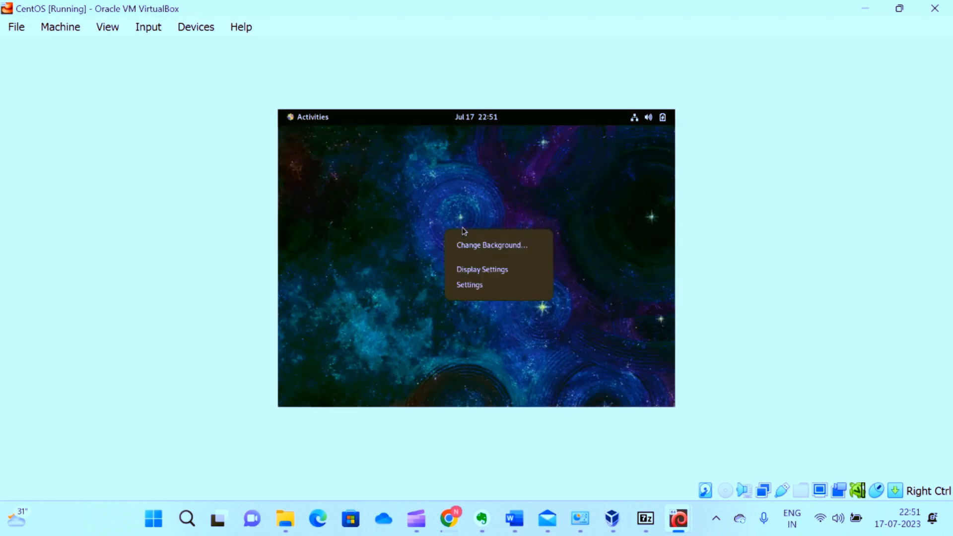
left_click(484, 271)
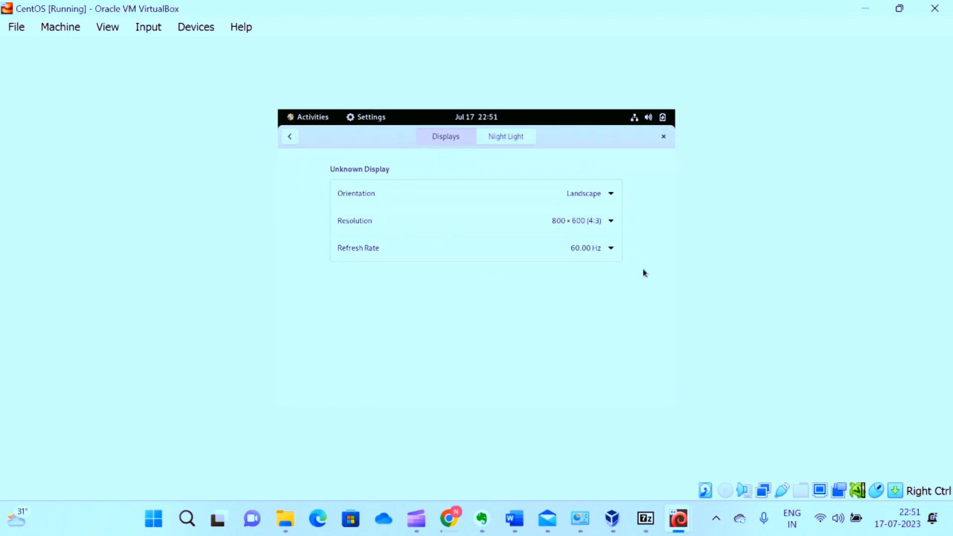
left_click(608, 221)
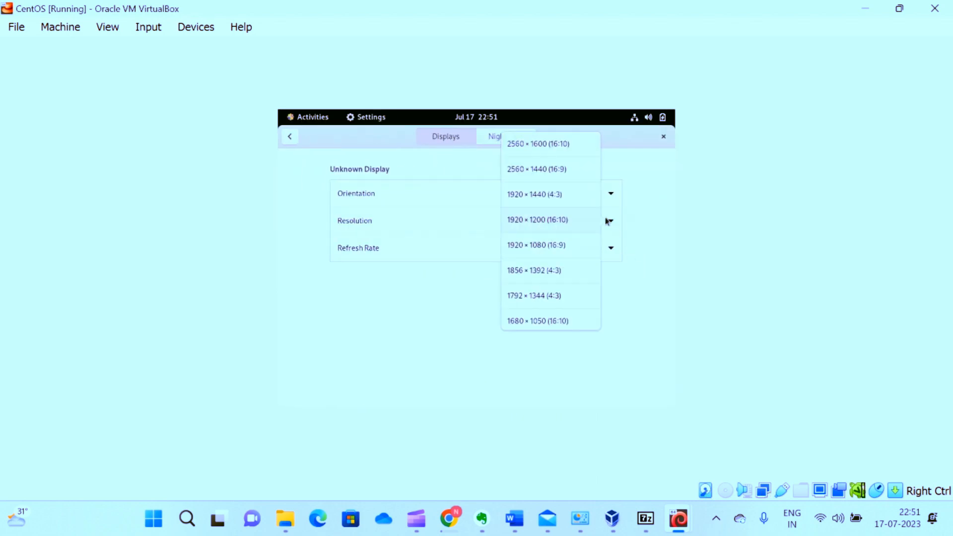
left_click(574, 168)
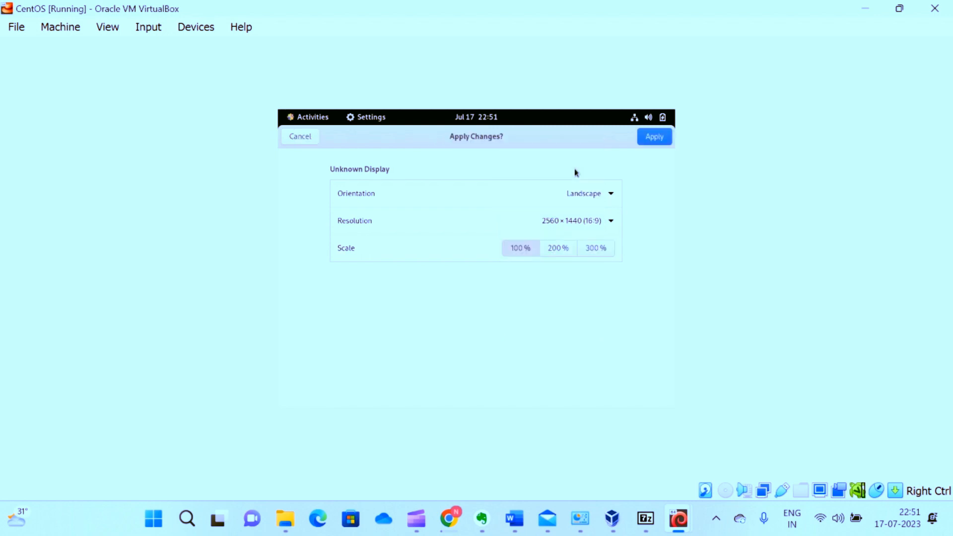
left_click(654, 138)
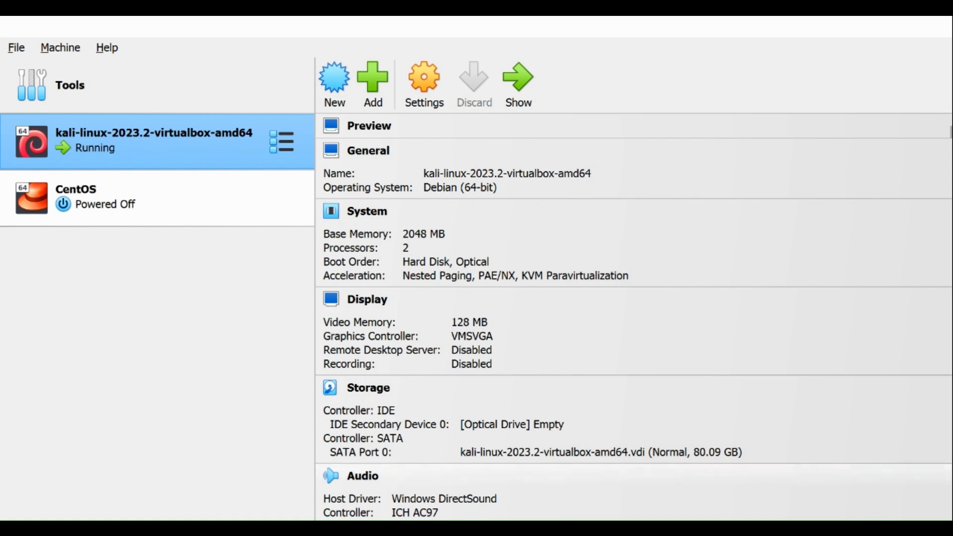
left_click(475, 527)
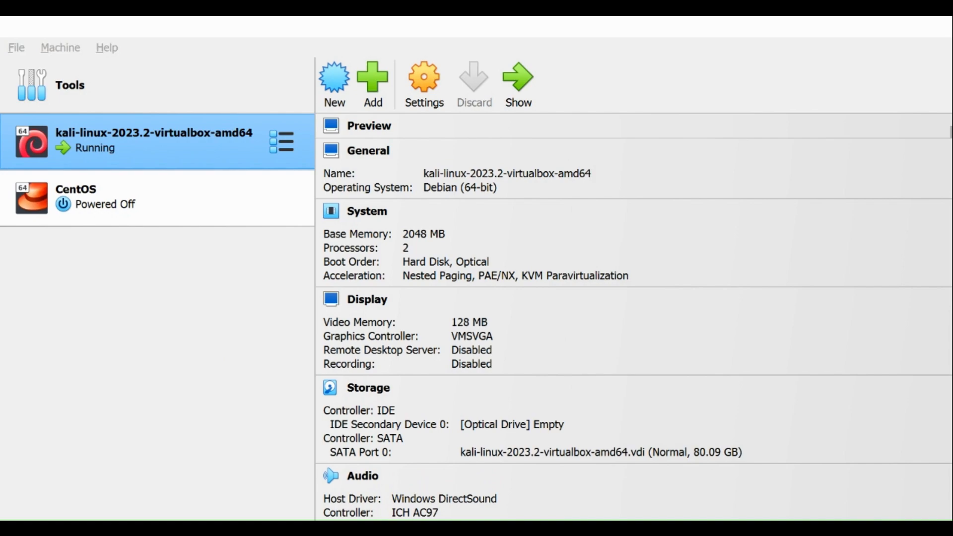